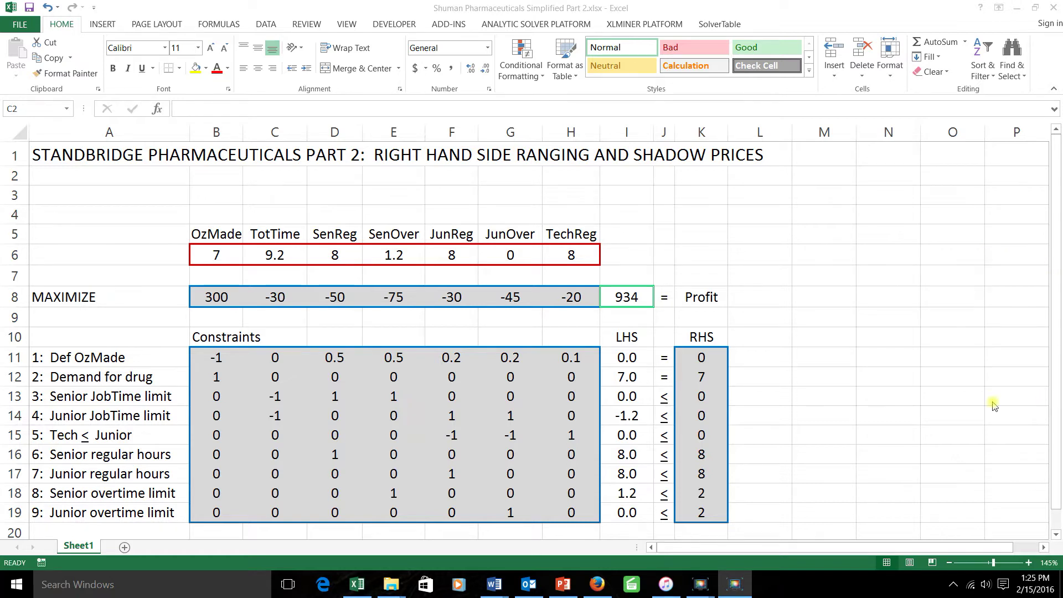
# Step: Examine the drug demand limit, the senior, junior and technician hour variables, and the right-hand sides of the regular and overtime hour constraints
pyautogui.click(703, 372)
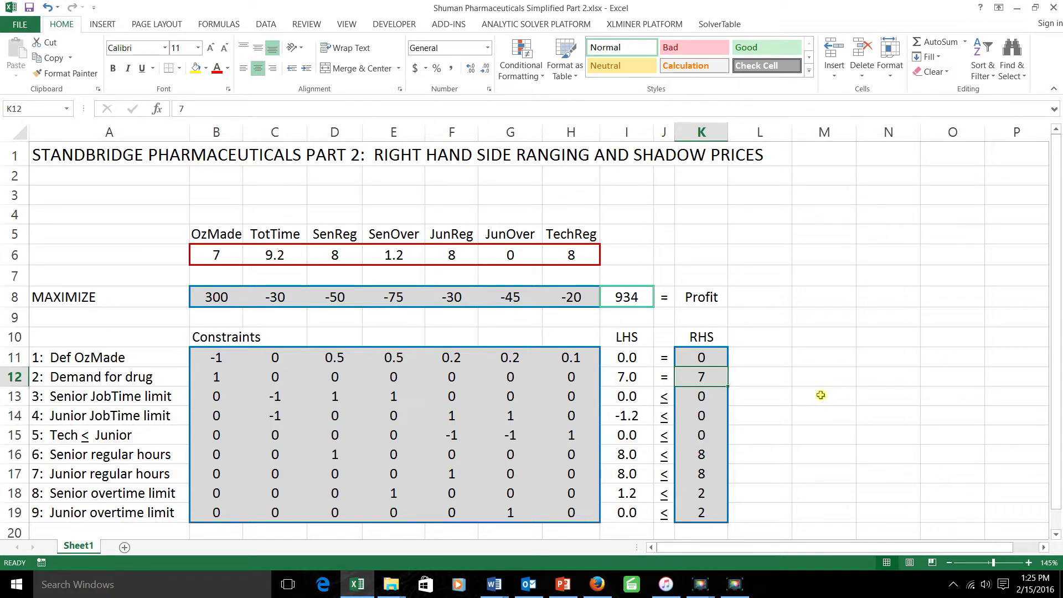
pyautogui.moveTo(335, 233); pyautogui.dragTo(515, 233)
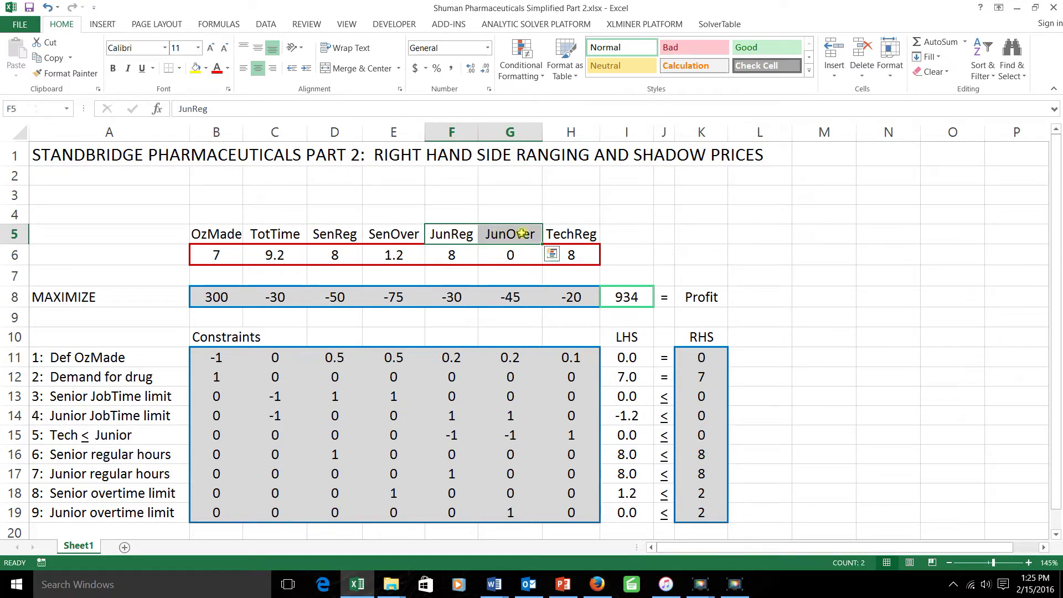
pyautogui.click(565, 234)
pyautogui.click(324, 234)
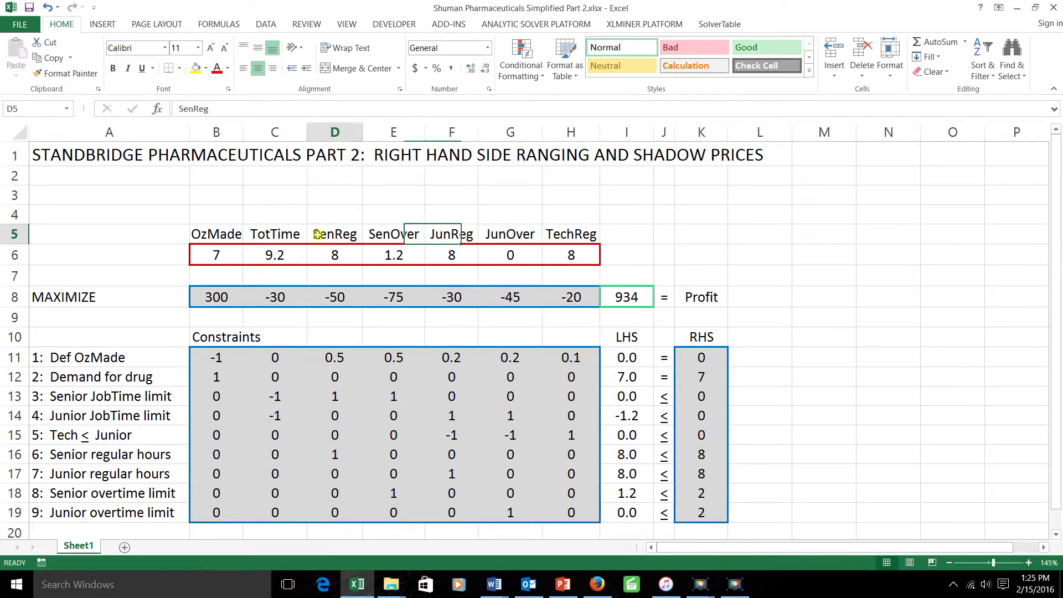
pyautogui.click(438, 234)
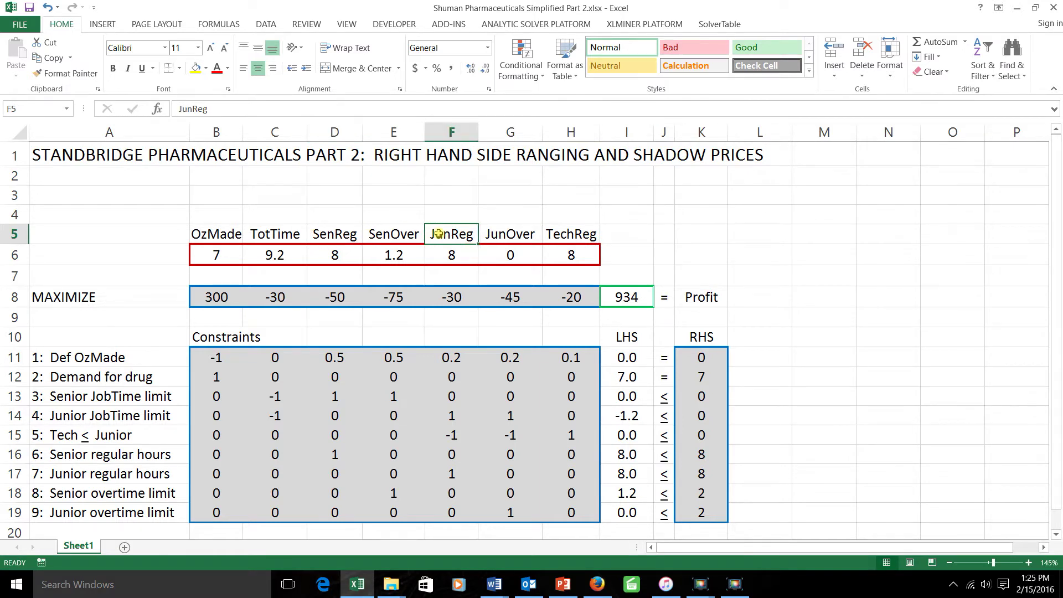
pyautogui.moveTo(702, 460); pyautogui.dragTo(699, 508)
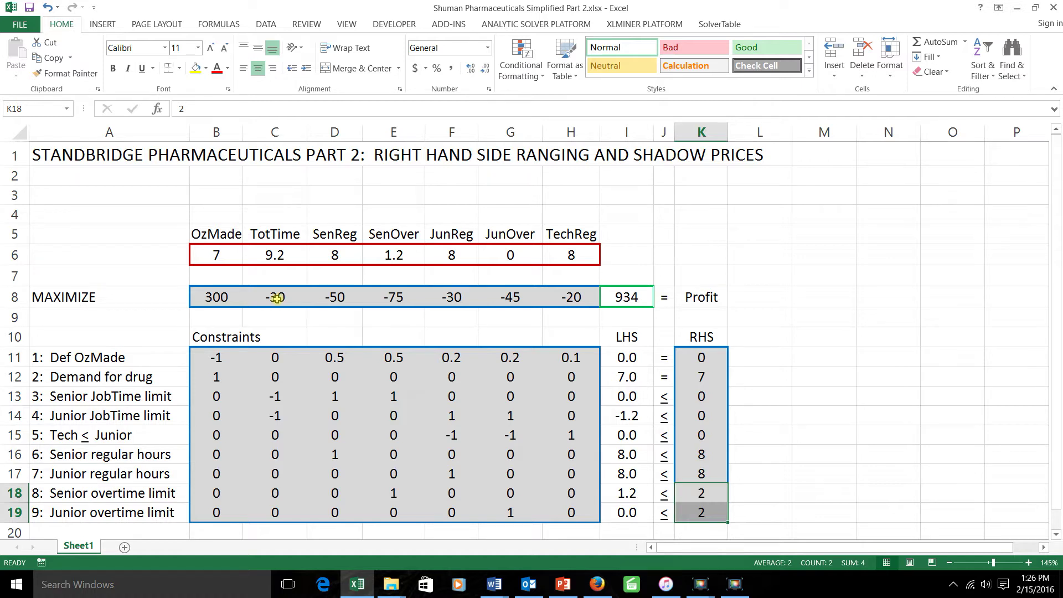
pyautogui.click(772, 248)
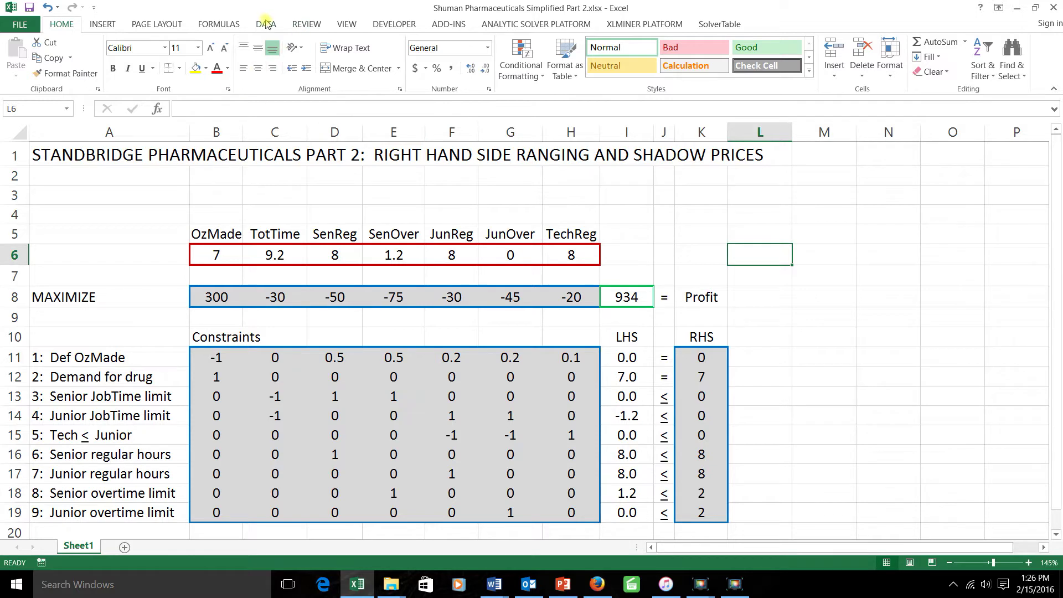
# Step: Solve the existing profit-maximization model with Solver, keeping the solution and generating a Sensitivity report
pyautogui.click(265, 24)
pyautogui.click(897, 56)
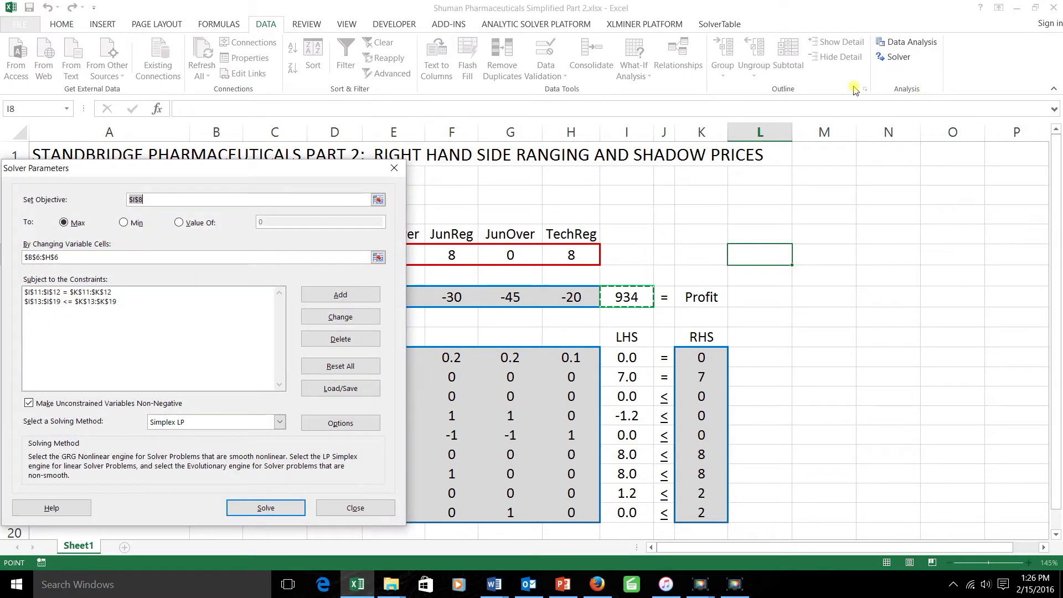
pyautogui.click(281, 510)
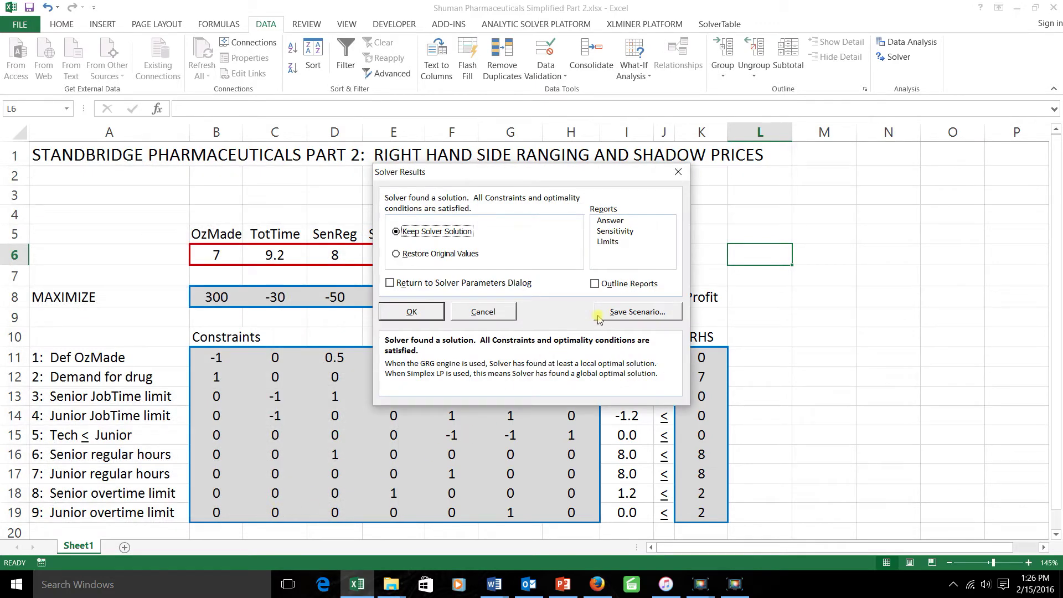
pyautogui.click(630, 233)
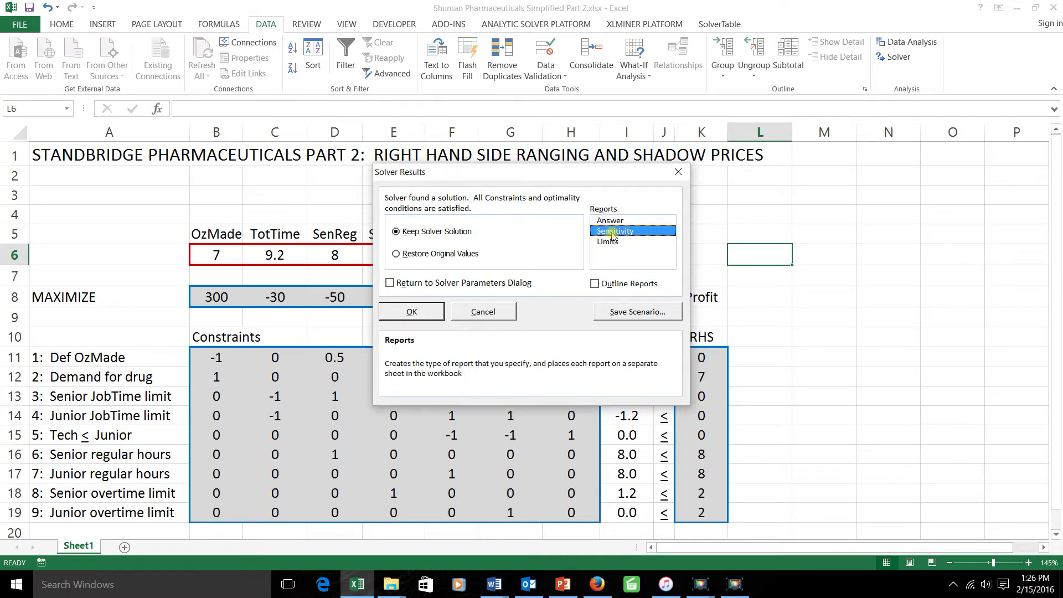
pyautogui.click(412, 311)
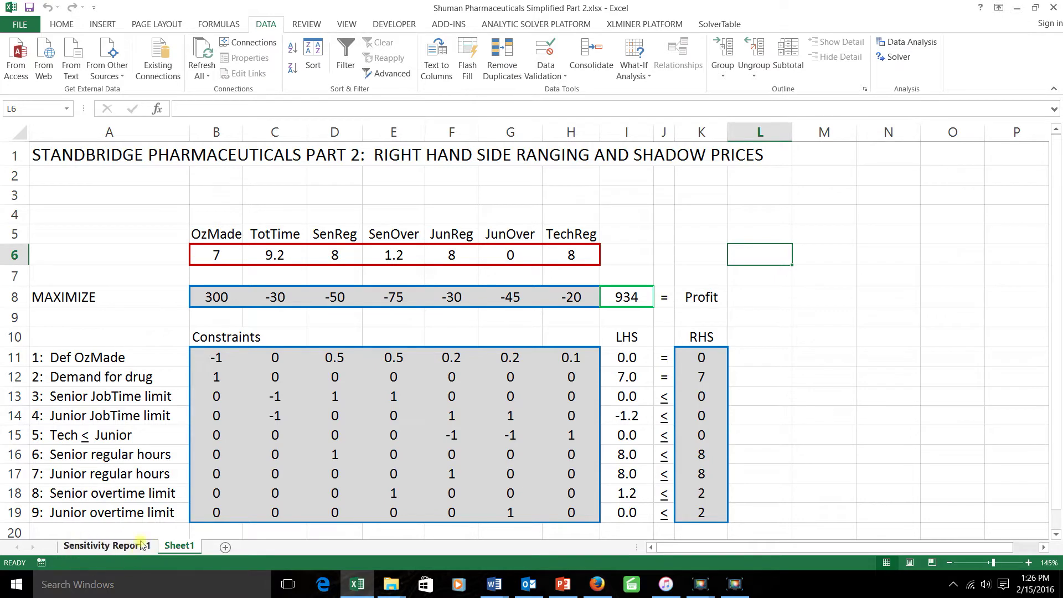
# Step: In the sensitivity report, set the constraint final values of Def OzMade, Senior JobTime limit and Tech < Junior to 0
pyautogui.click(105, 548)
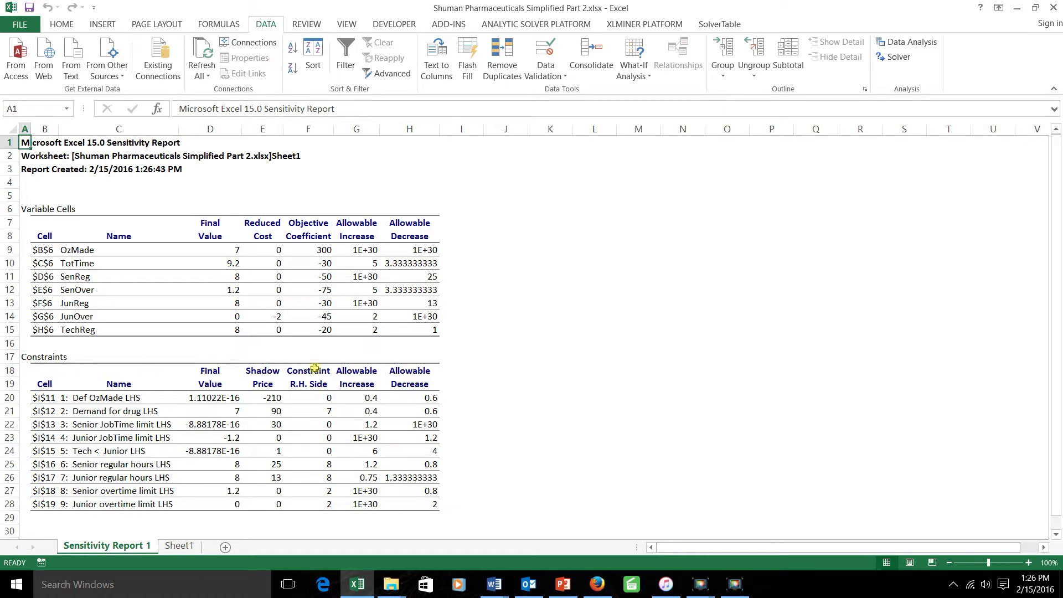
pyautogui.scroll(1, 523, 377)
pyautogui.scroll(6, 522, 377)
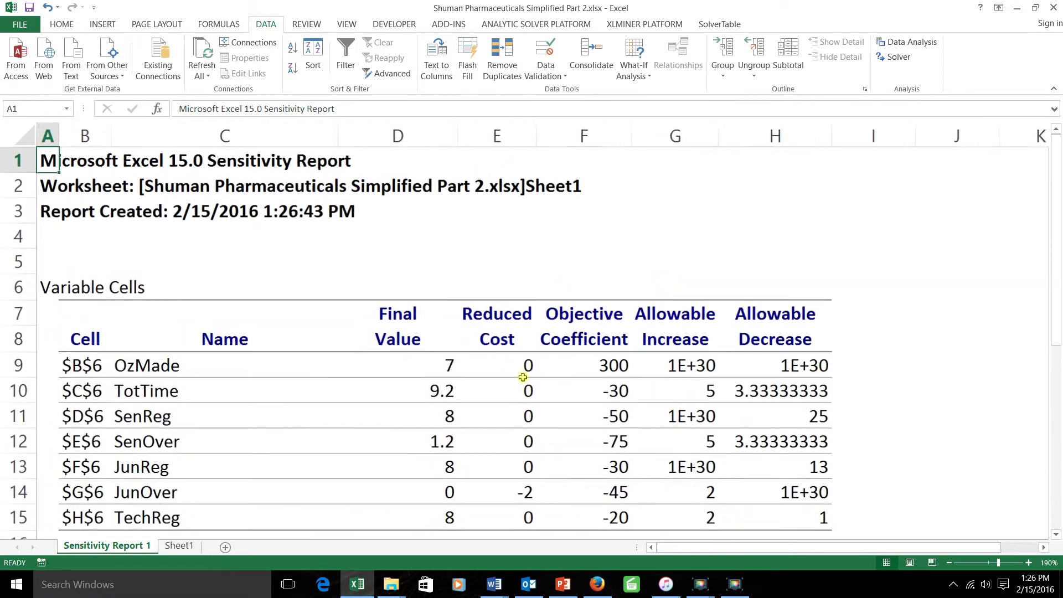
pyautogui.scroll(-3, 523, 379)
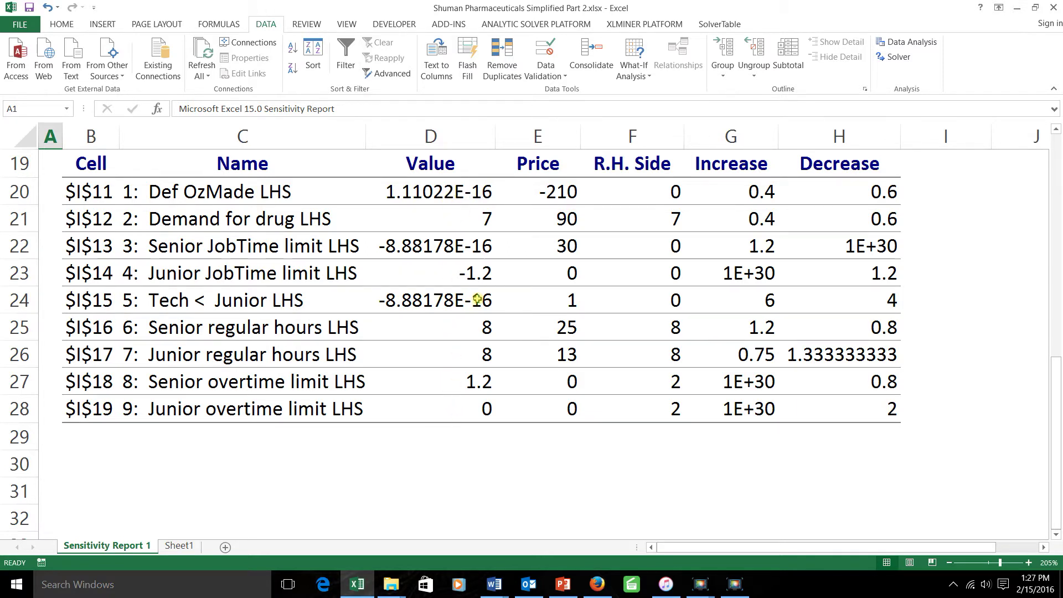
pyautogui.click(424, 188)
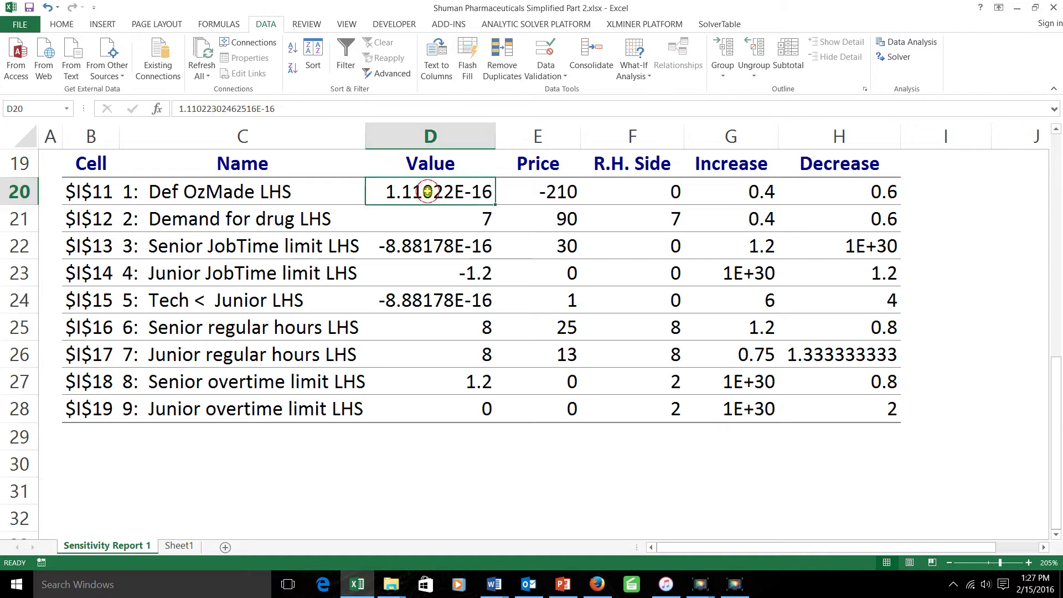
pyautogui.write('0')
pyautogui.doubleClick(434, 247)
pyautogui.write('0')
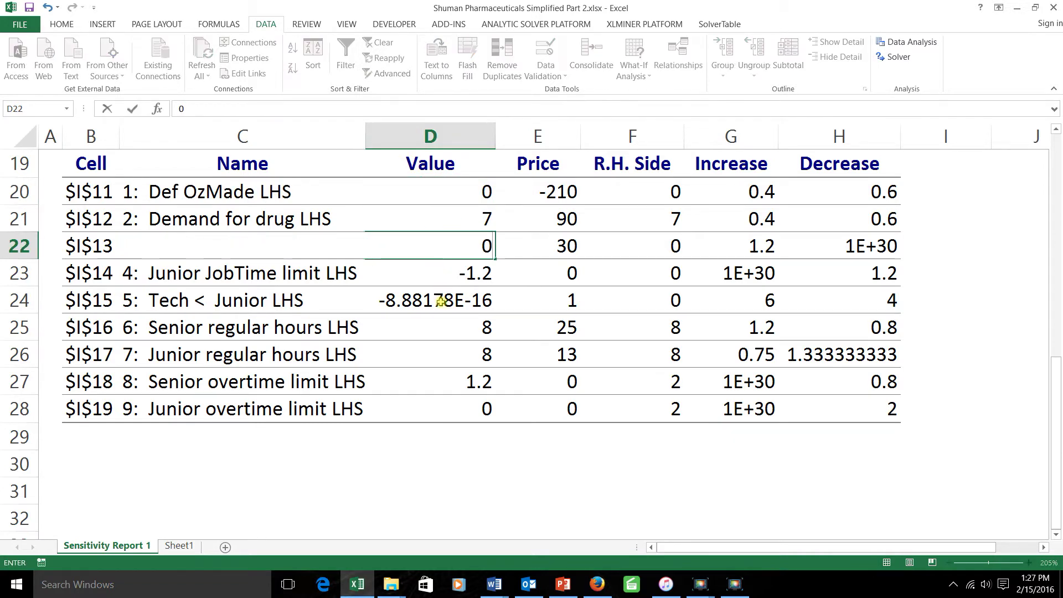
pyautogui.click(441, 302)
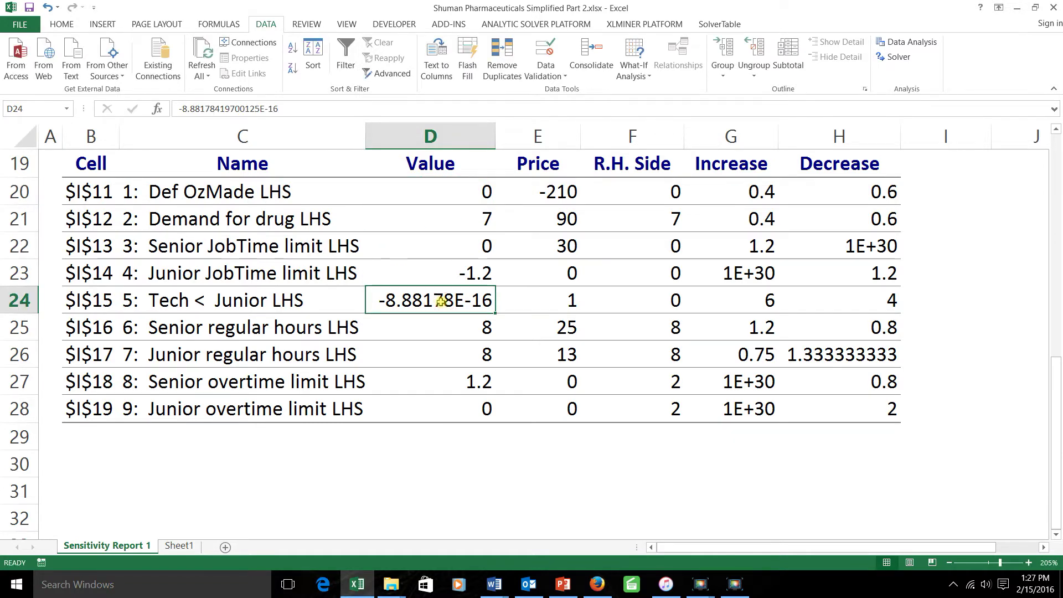
pyautogui.write('0')
pyautogui.click(436, 323)
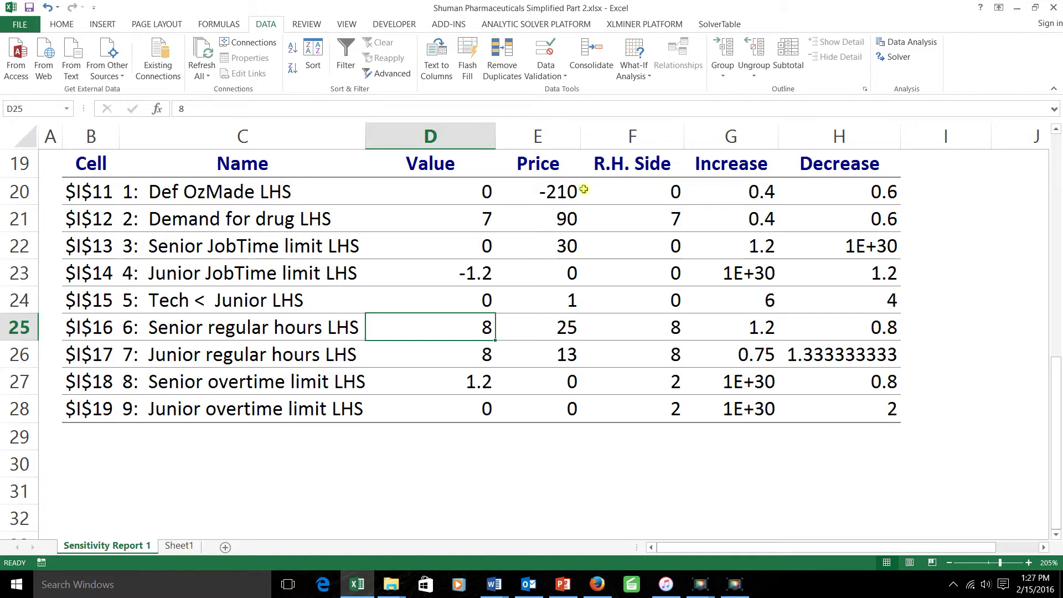
# Step: Examine the report's Constraint R.H. Side column, especially the regular hours, overtime limit and demand constraints
pyautogui.moveTo(652, 184); pyautogui.dragTo(678, 414)
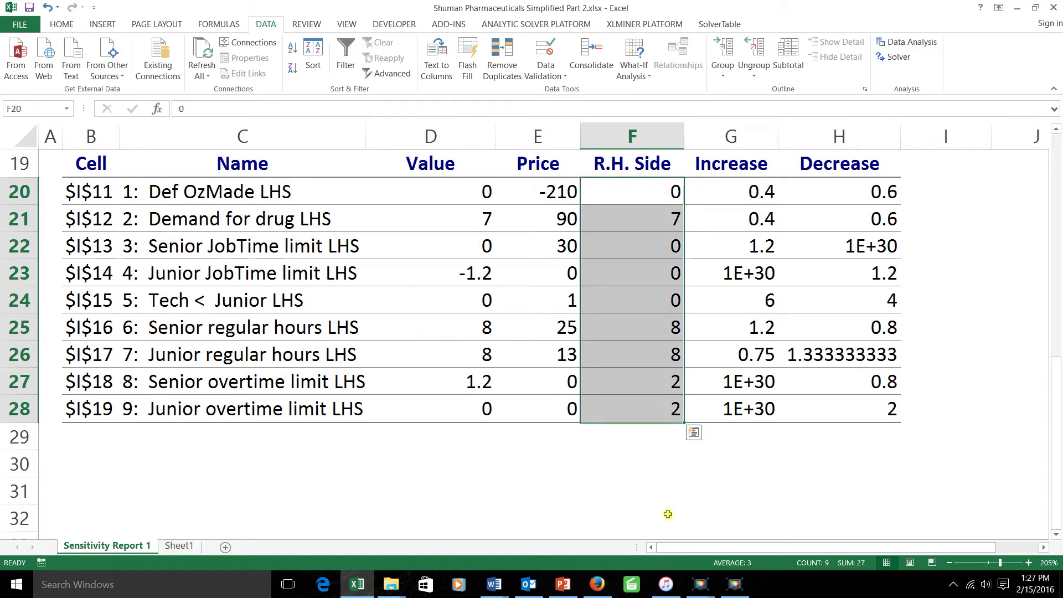
pyautogui.scroll(1, 667, 502)
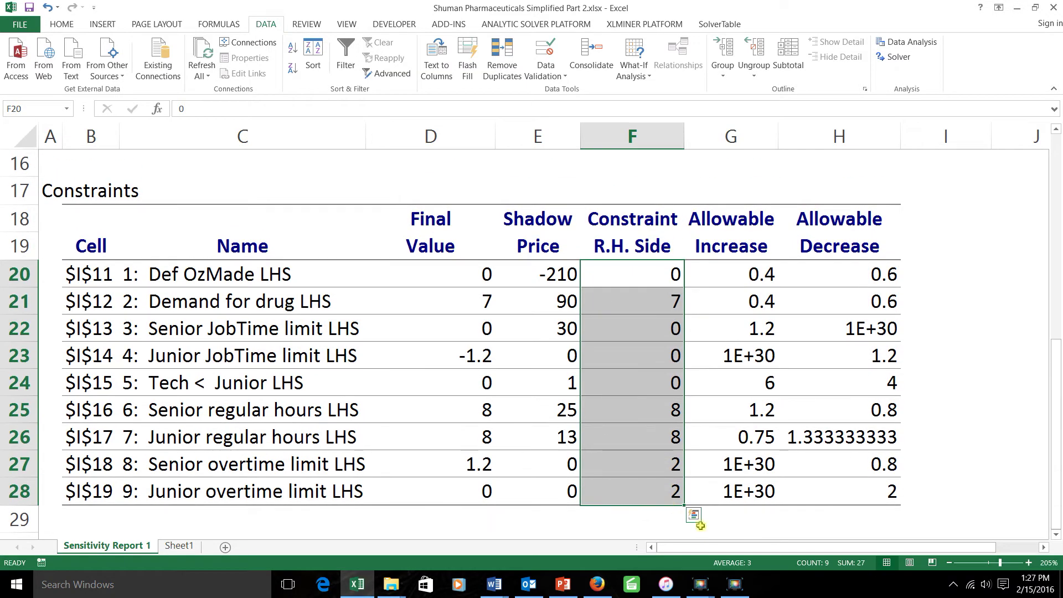
pyautogui.click(657, 406)
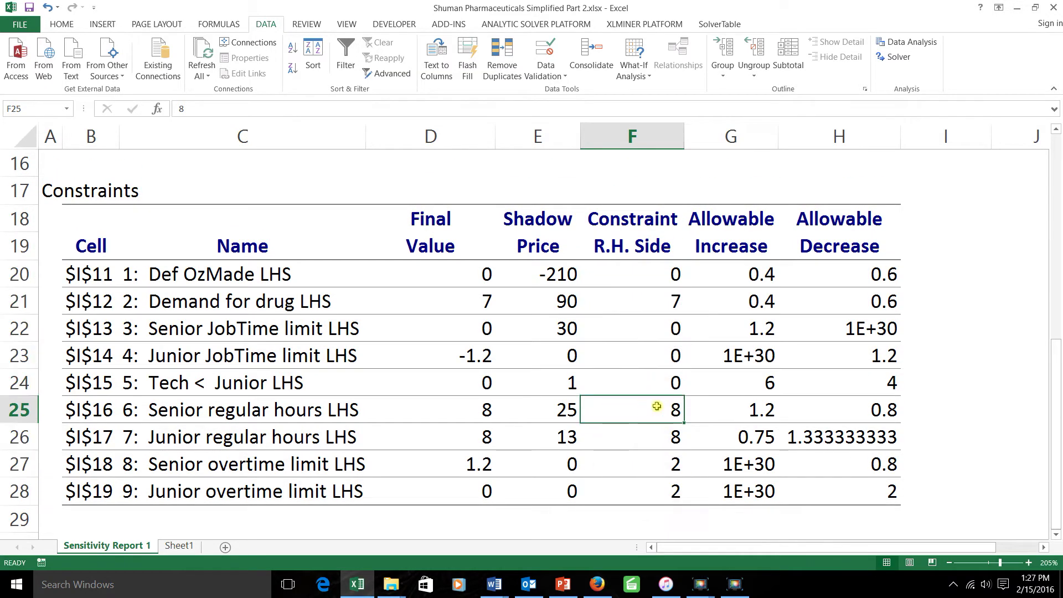
pyautogui.click(659, 434)
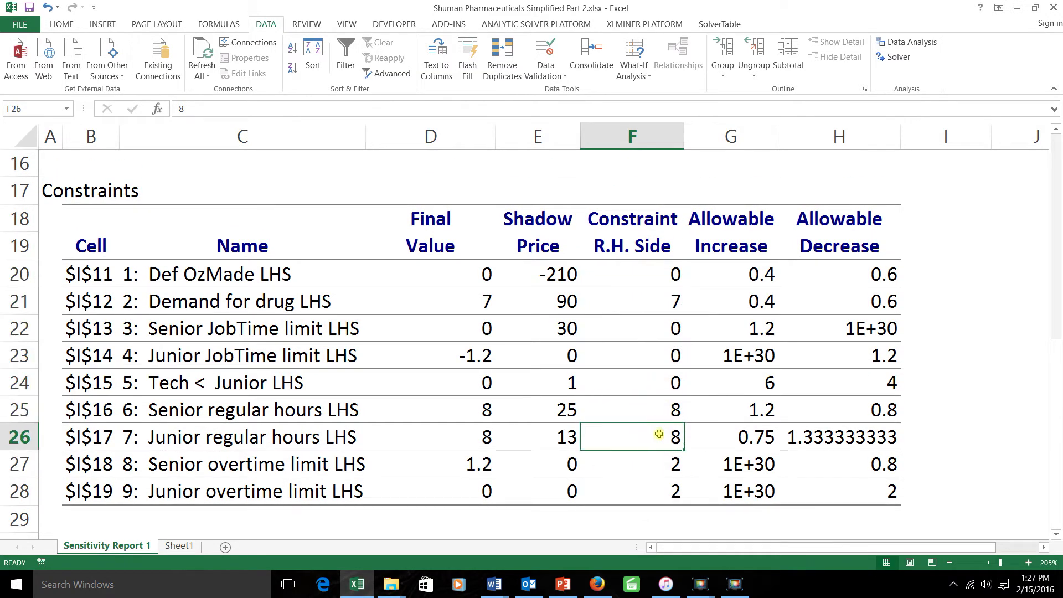
pyautogui.click(661, 462)
pyautogui.click(663, 489)
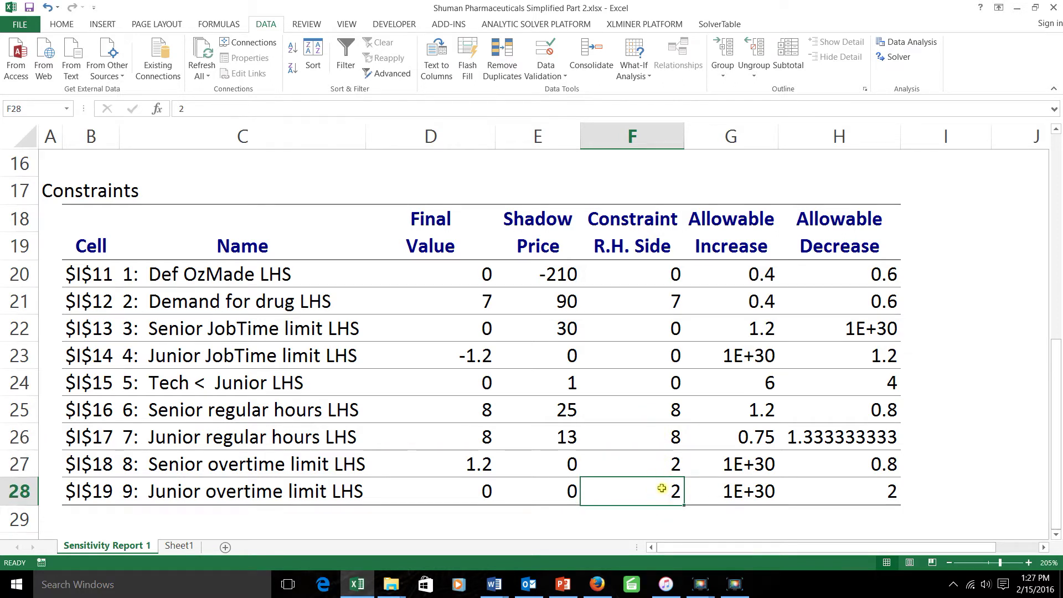
pyautogui.click(662, 299)
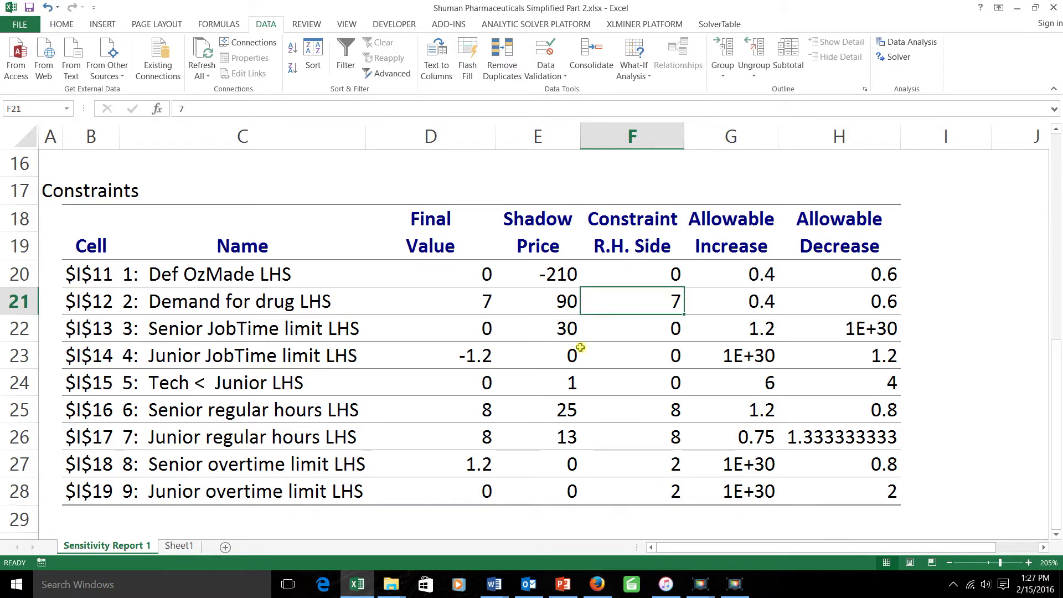
# Step: Compare the constraints' final values with their right-hand sides, and examine the Shadow Price column
pyautogui.moveTo(471, 275); pyautogui.dragTo(468, 493)
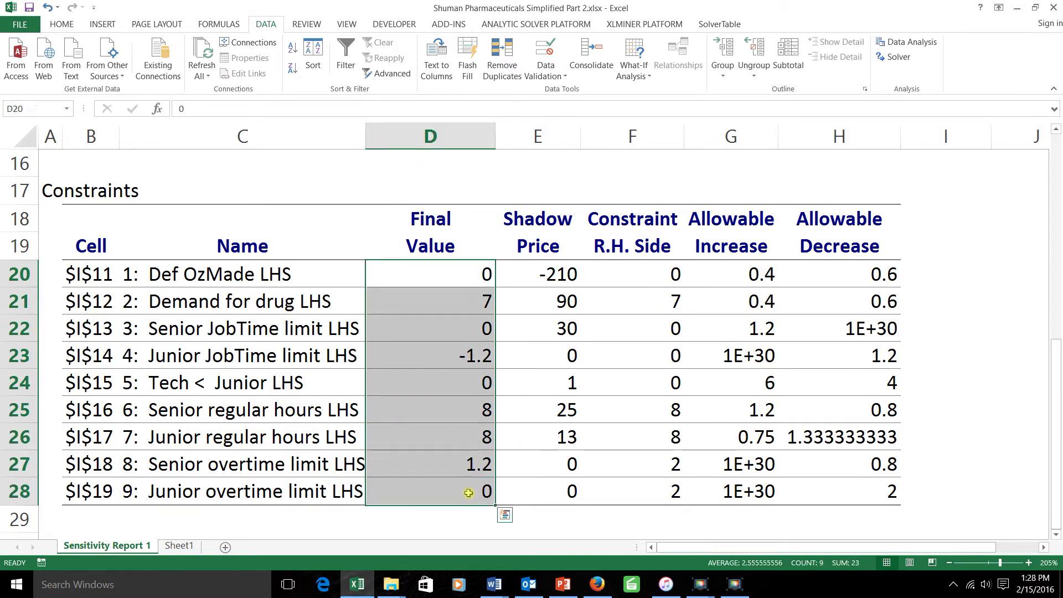
pyautogui.click(649, 277)
pyautogui.moveTo(649, 289); pyautogui.dragTo(646, 293)
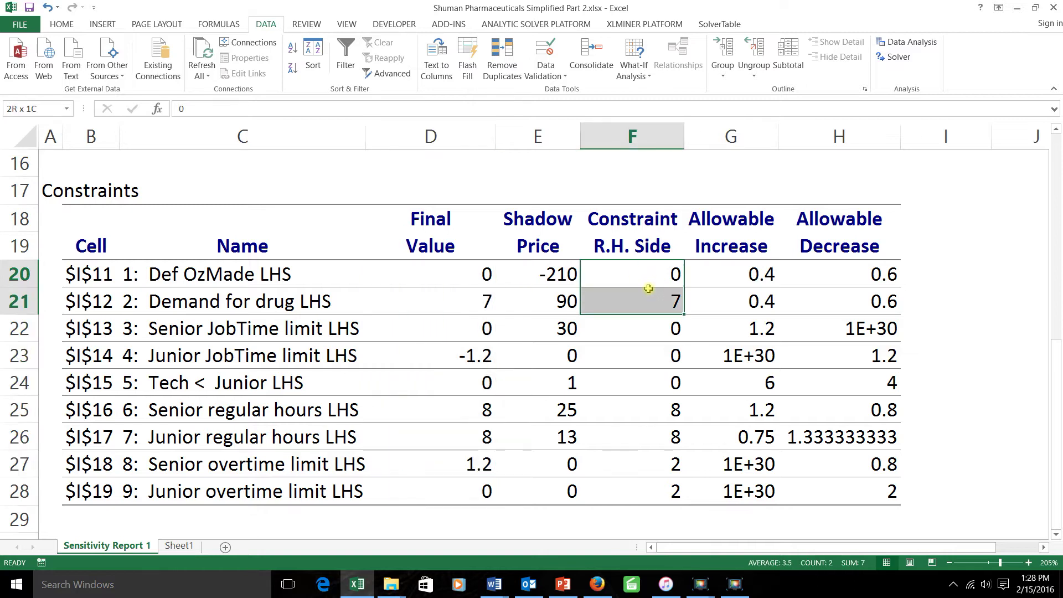
pyautogui.moveTo(457, 276); pyautogui.dragTo(467, 493)
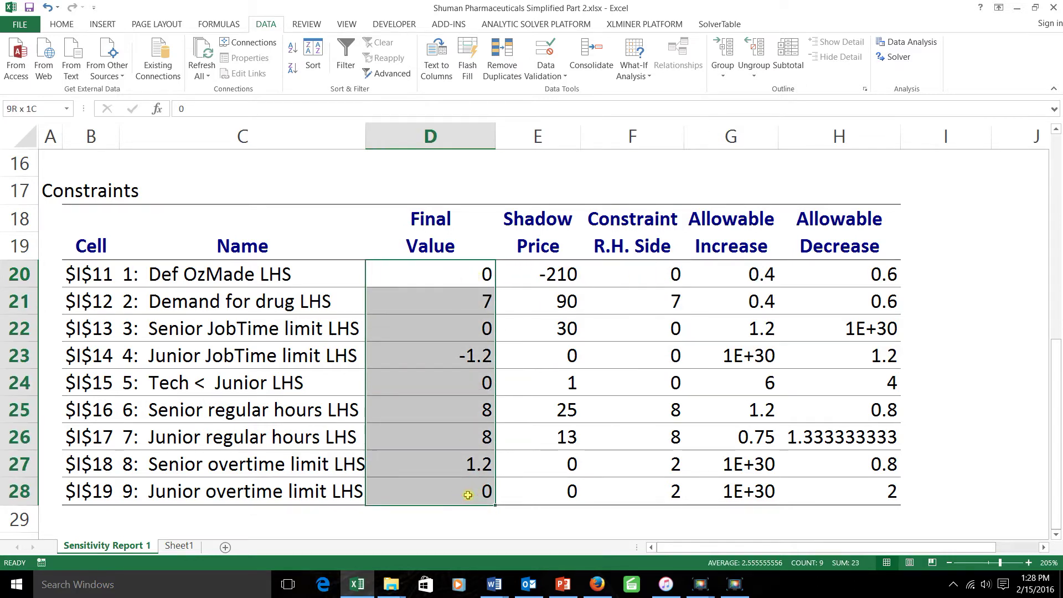
pyautogui.moveTo(641, 266); pyautogui.dragTo(637, 492)
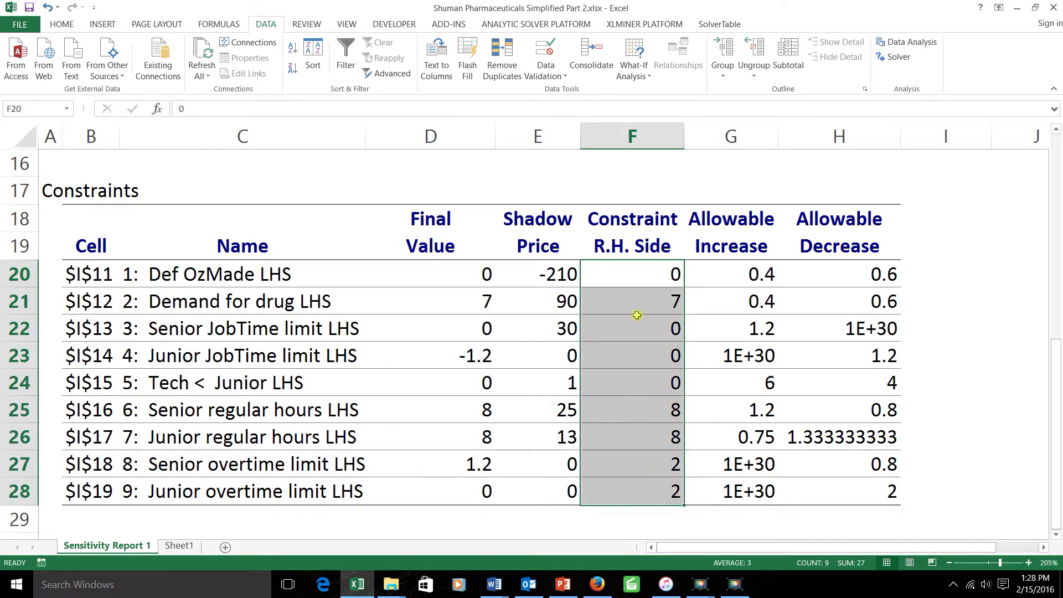
pyautogui.click(551, 271)
pyautogui.moveTo(551, 271); pyautogui.dragTo(560, 487)
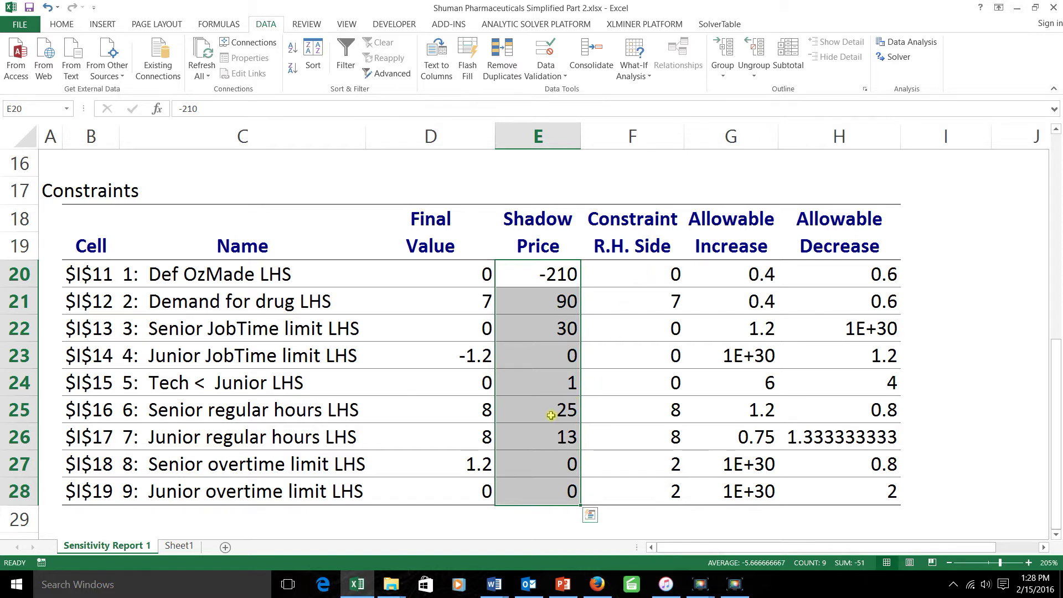
# Step: Examine the Senior regular hours constraint's right-hand side, shadow price, and allowable increase and decrease
pyautogui.click(670, 421)
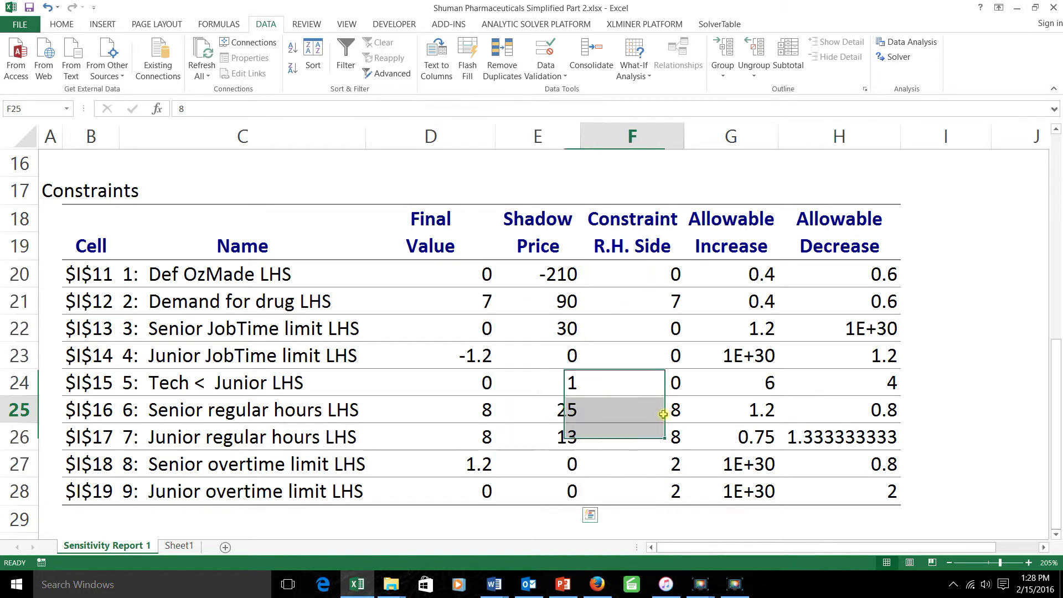
pyautogui.moveTo(128, 410); pyautogui.dragTo(662, 414)
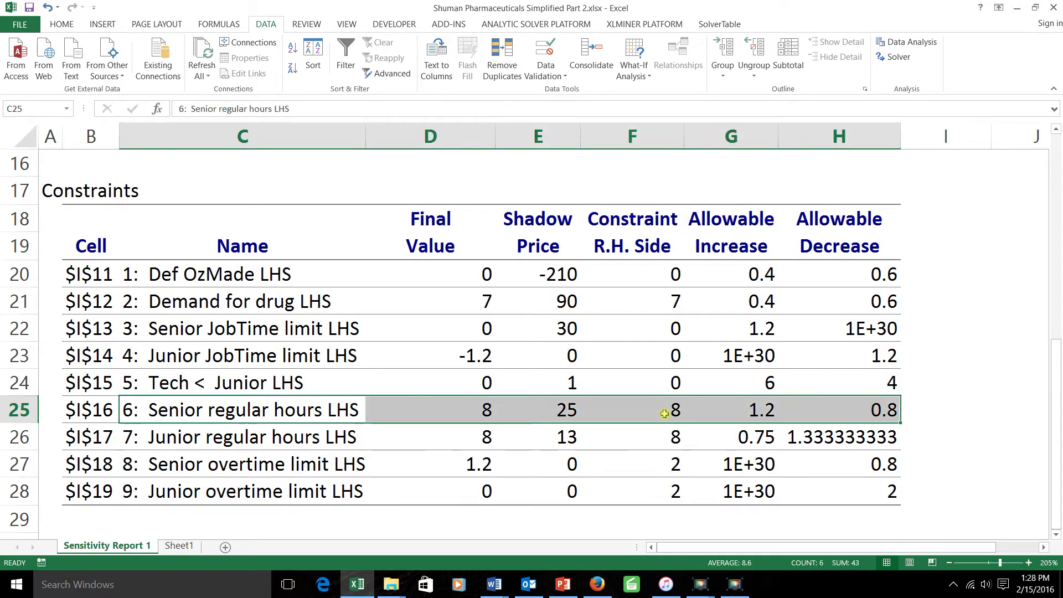
pyautogui.click(664, 413)
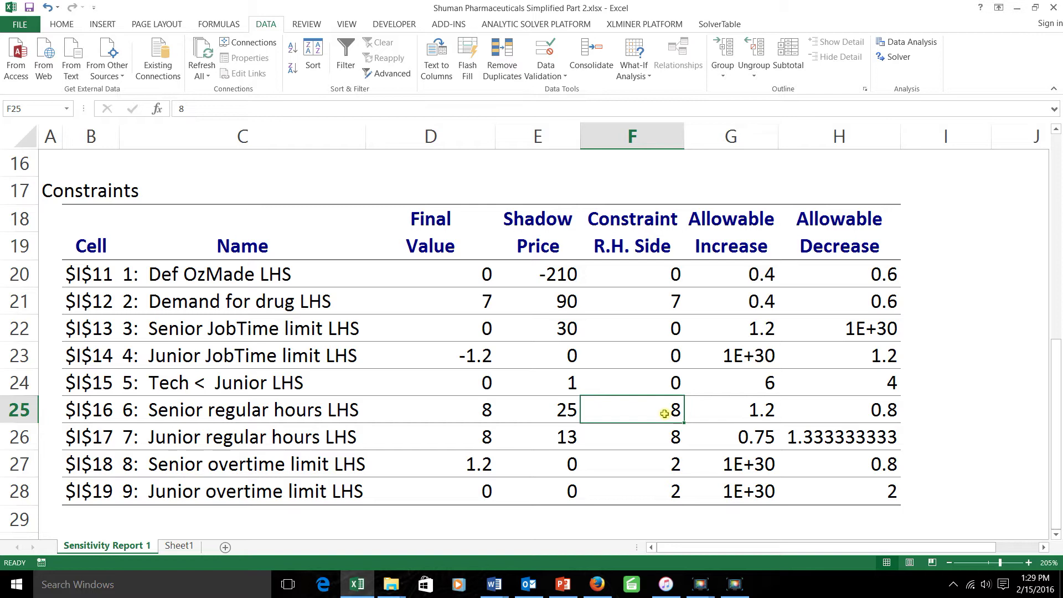
pyautogui.click(561, 412)
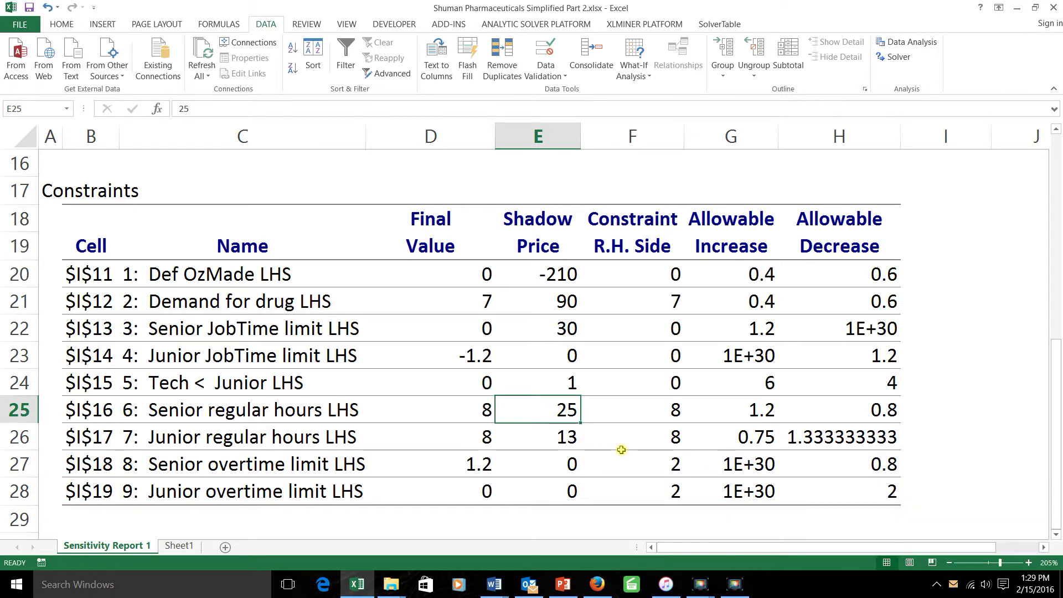
pyautogui.moveTo(758, 406); pyautogui.dragTo(850, 408)
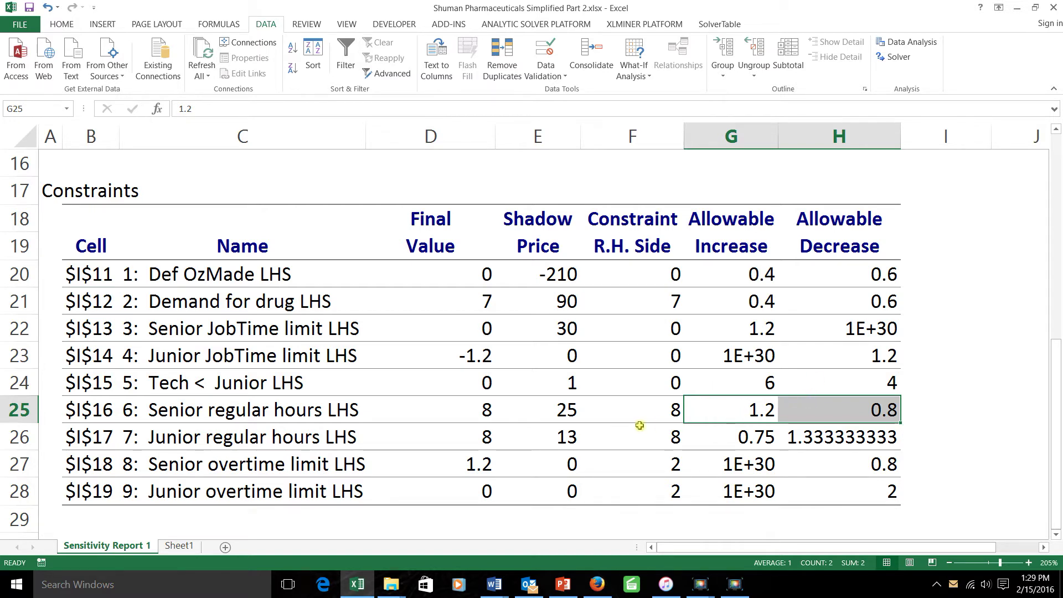
pyautogui.click(671, 413)
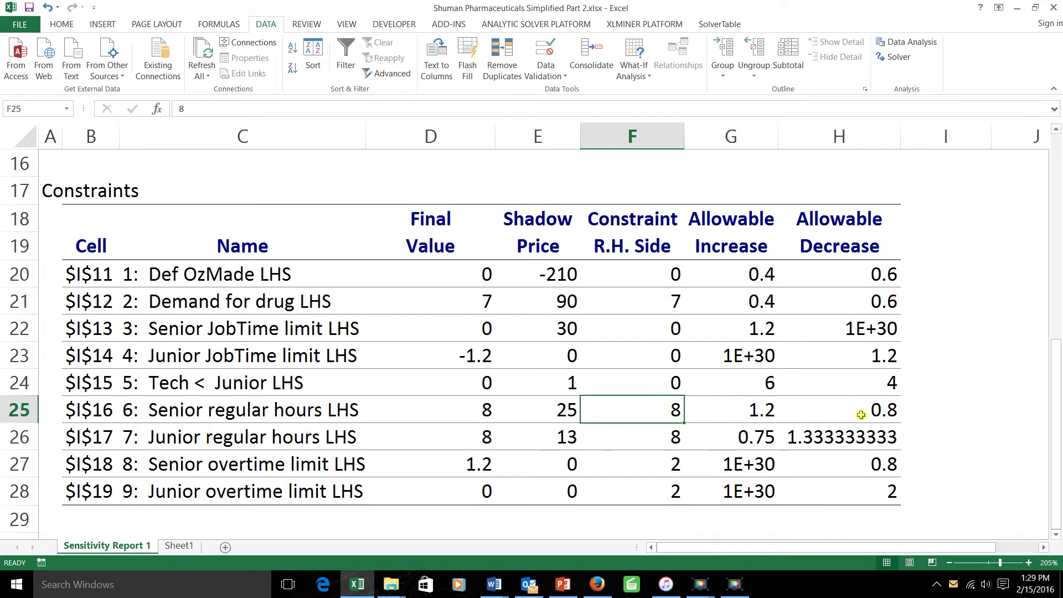
pyautogui.click(574, 414)
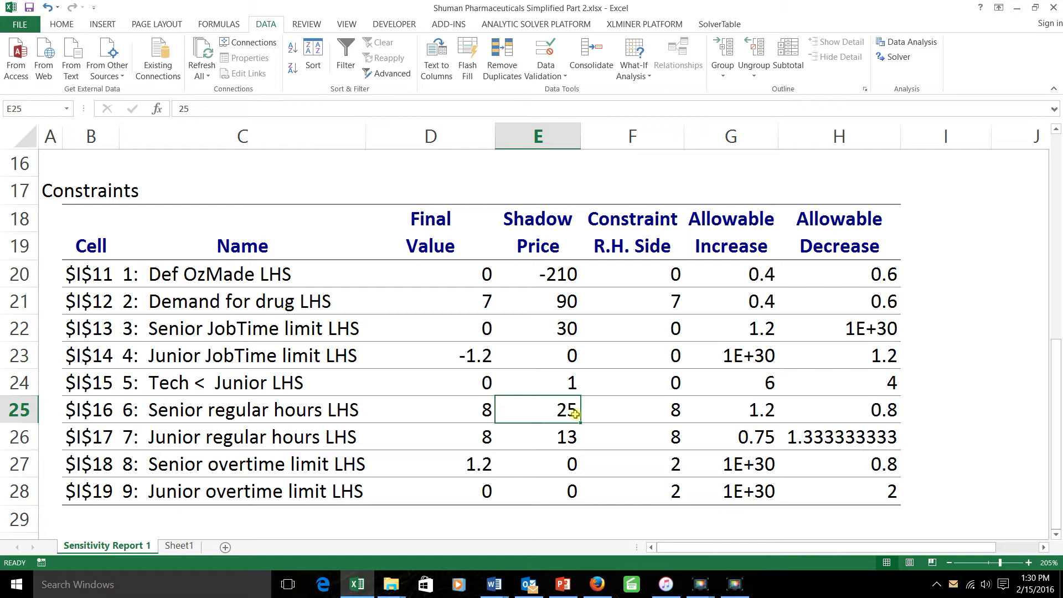
# Step: Check the Senior regular hours right-hand side and shadow price, and set that constraint's RHS in Sheet1 to 9
pyautogui.click(677, 410)
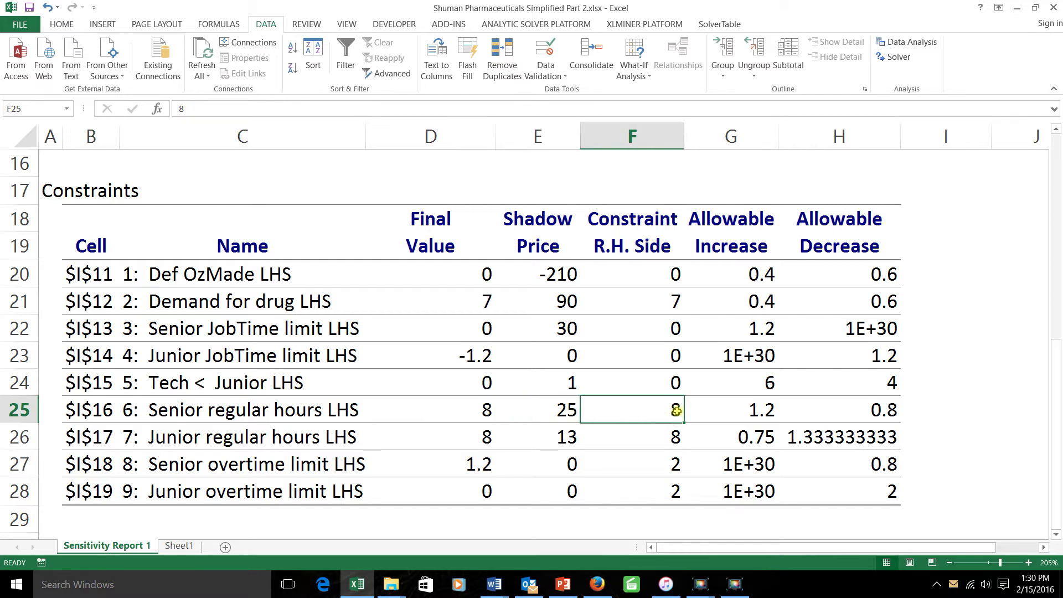
pyautogui.click(576, 416)
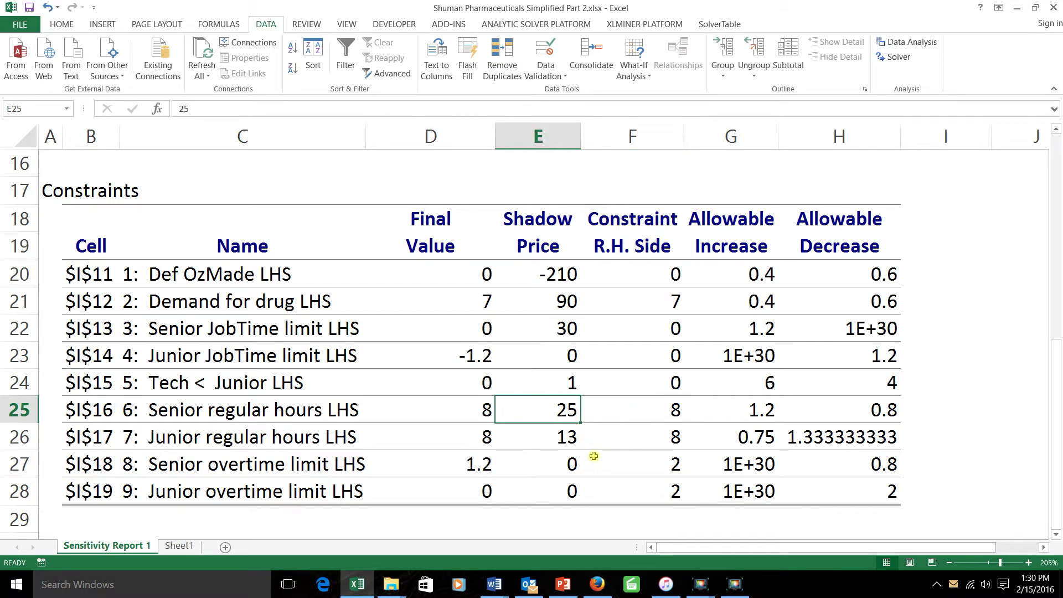
pyautogui.click(171, 549)
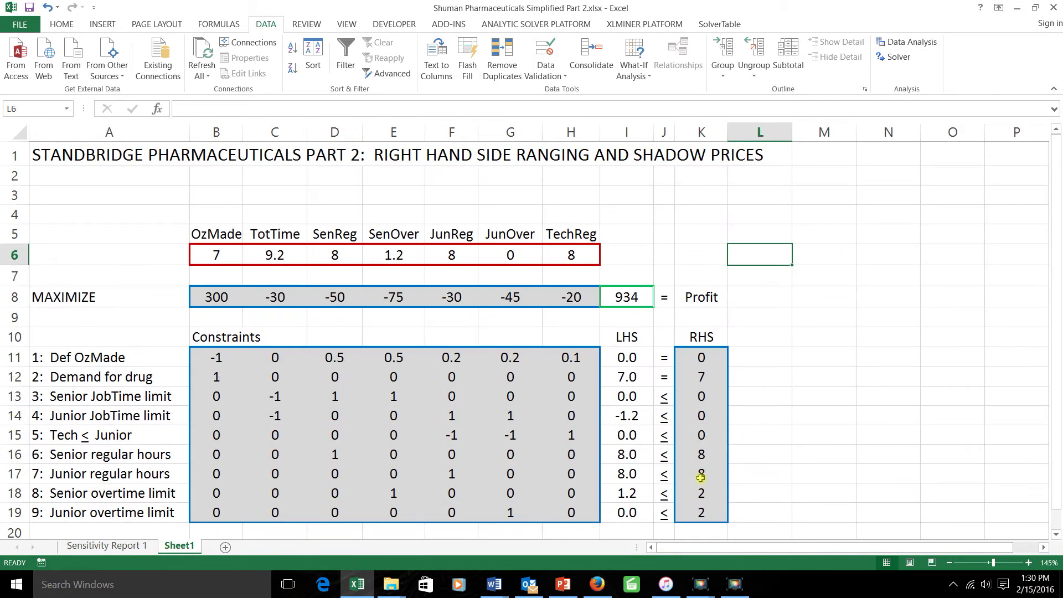
pyautogui.click(702, 457)
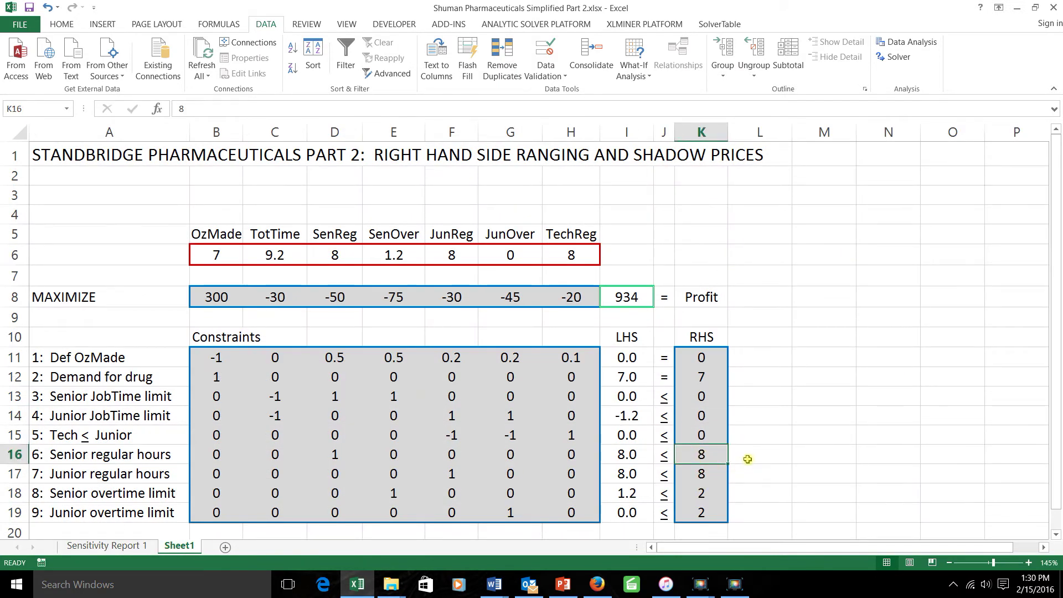
pyautogui.write('9')
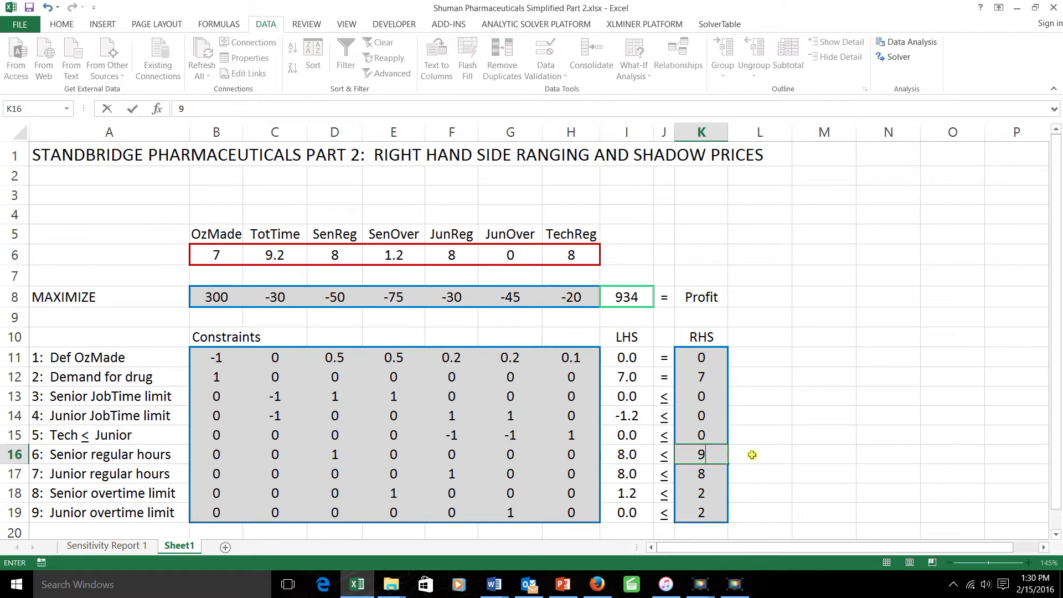
pyautogui.click(763, 453)
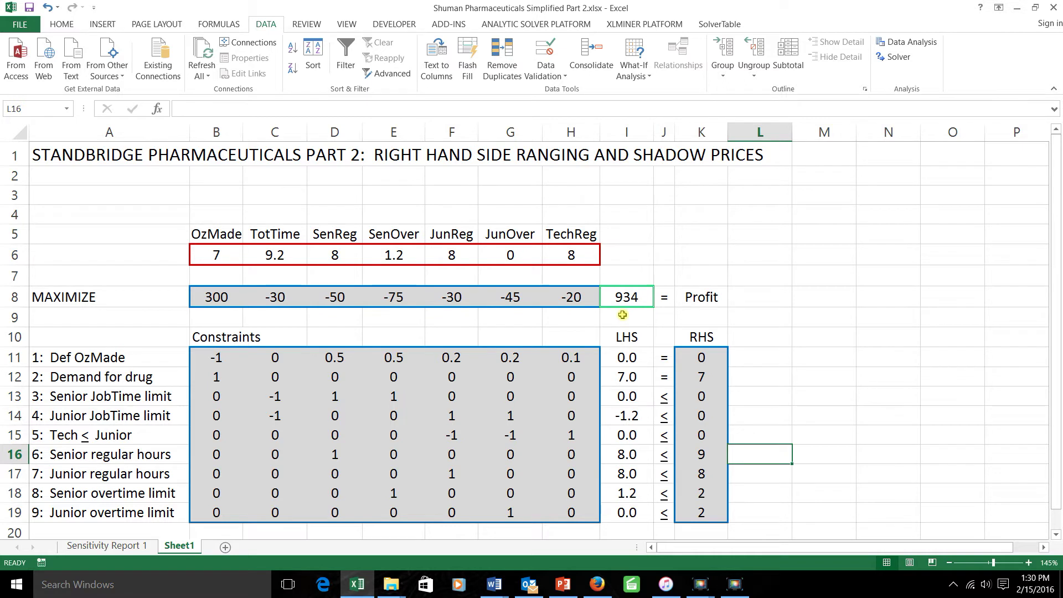
# Step: Enter a predicted profit of 959 in I7, and re-solve the model with Solver, keeping the solution
pyautogui.click(624, 296)
pyautogui.click(631, 275)
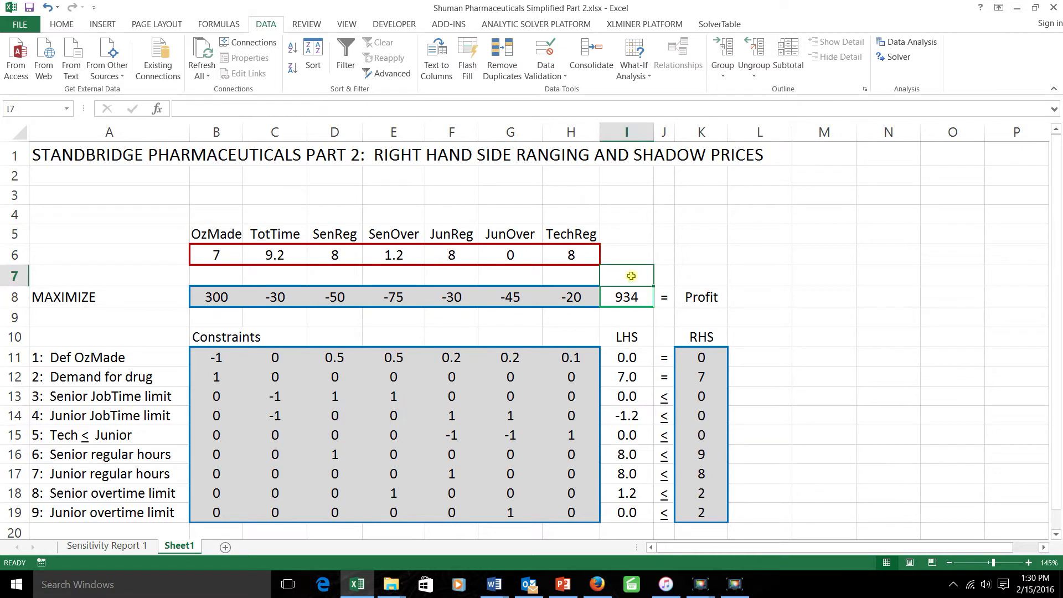
pyautogui.write('959')
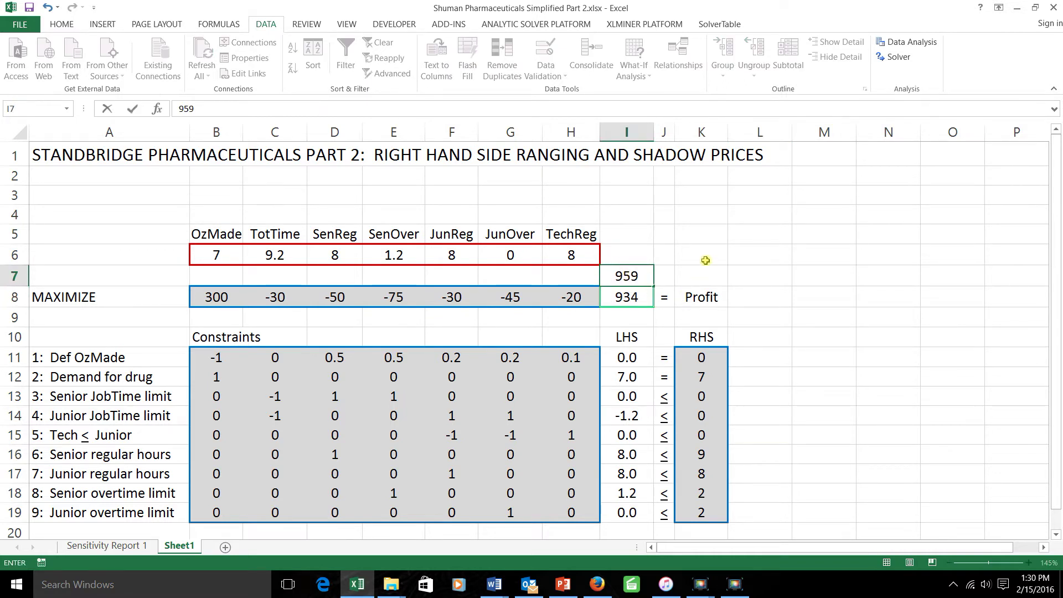
pyautogui.click(705, 260)
pyautogui.click(893, 58)
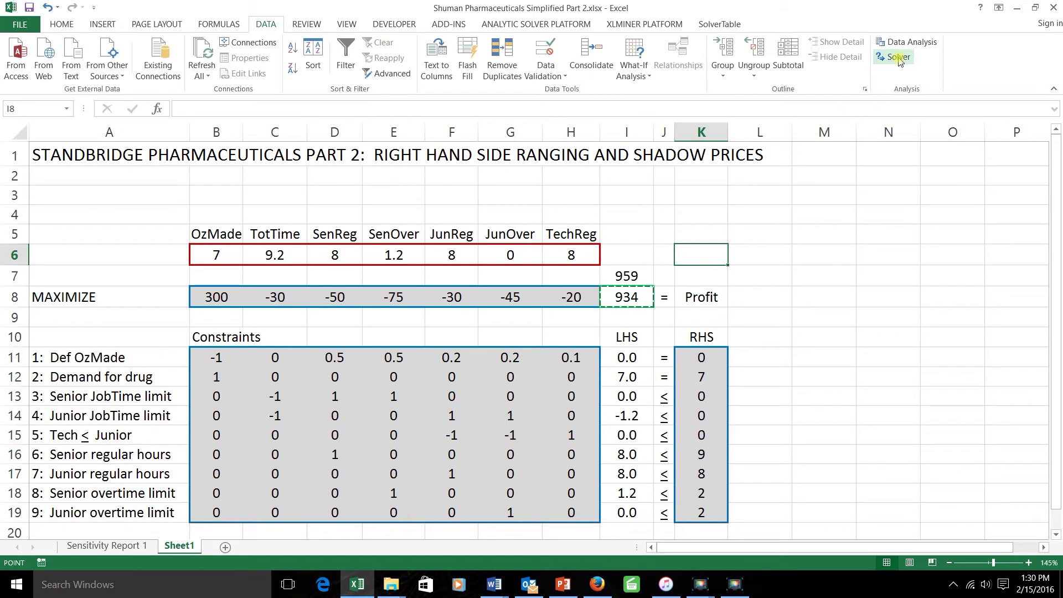
pyautogui.click(268, 506)
pyautogui.click(341, 330)
pyautogui.click(404, 308)
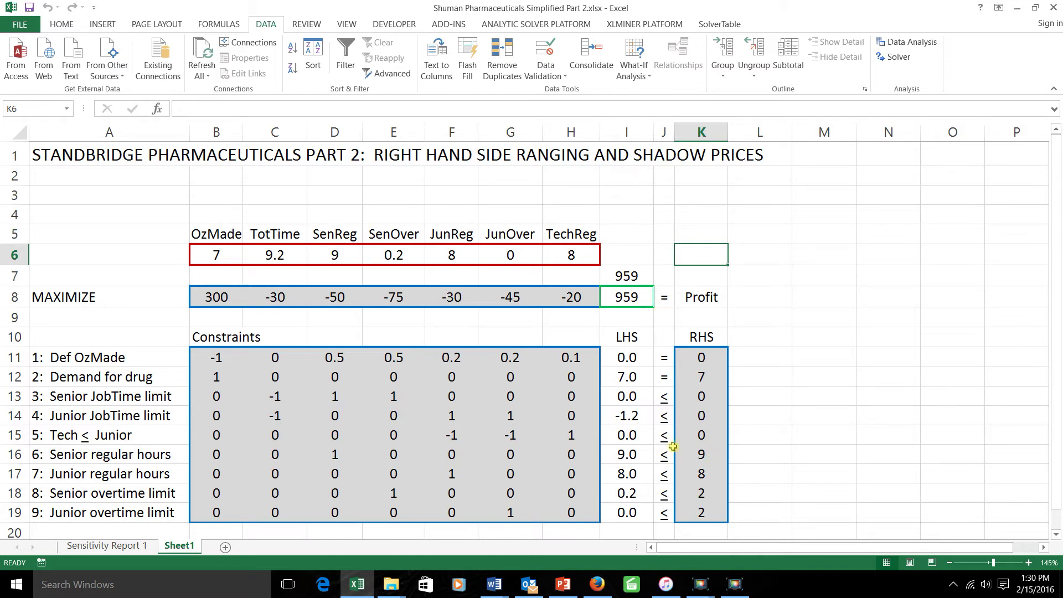
pyautogui.click(692, 454)
pyautogui.write('8')
pyautogui.press('Tab')
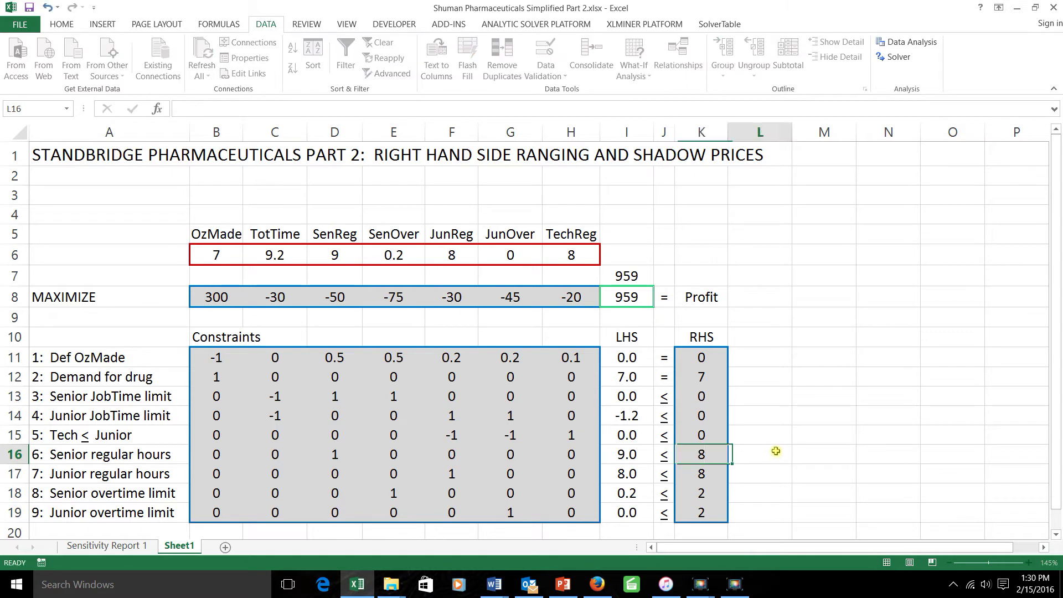
pyautogui.click(702, 457)
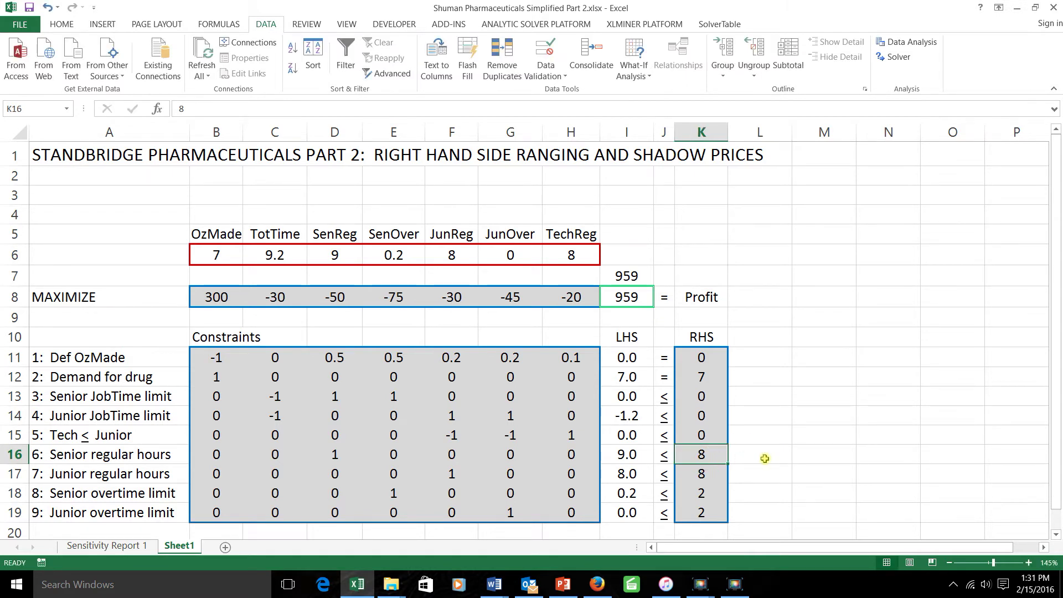
pyautogui.write('7')
pyautogui.press('Tab')
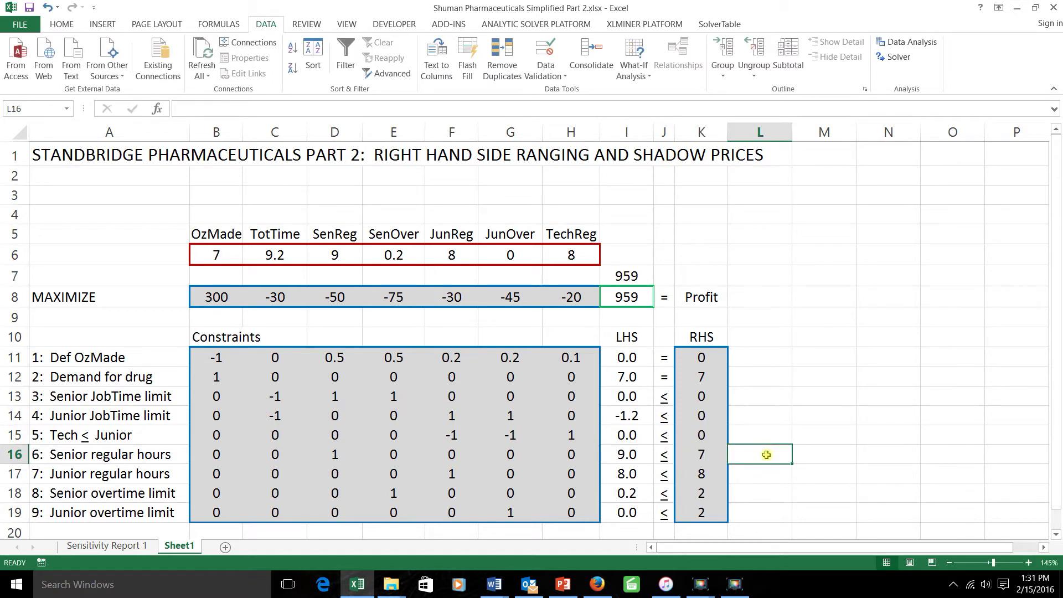
pyautogui.click(635, 276)
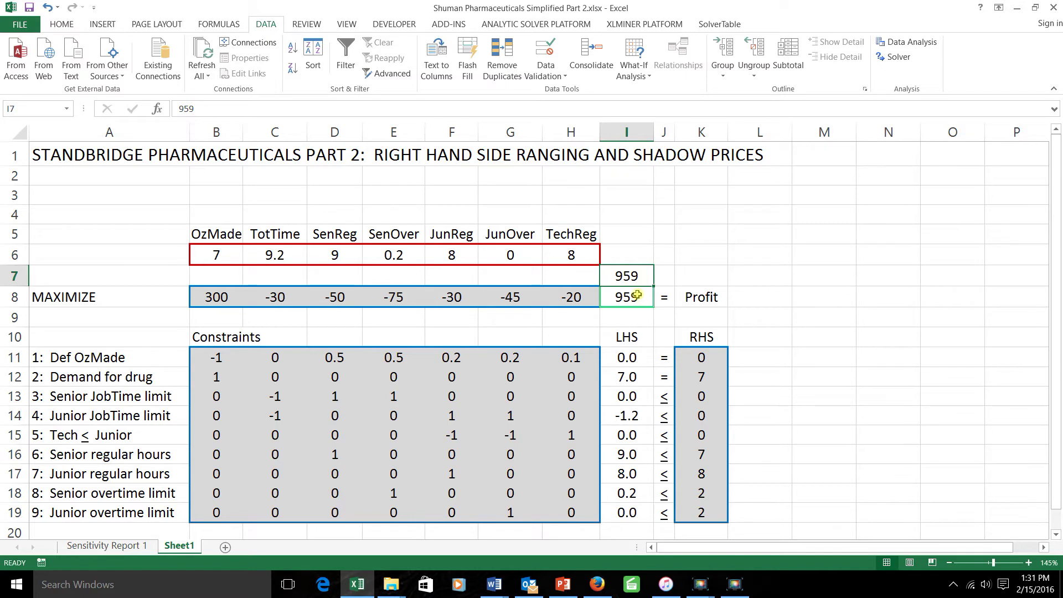
# Step: Restore the Senior regular hours RHS to 8 and re-solve the model with Solver, keeping the solution
pyautogui.click(702, 456)
pyautogui.write('8')
pyautogui.click(800, 440)
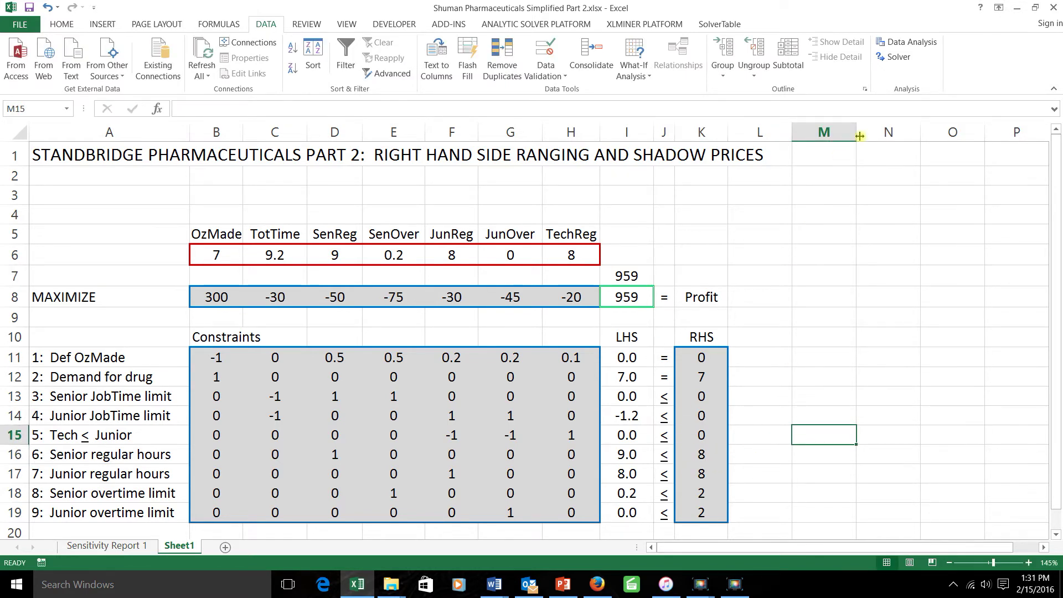
pyautogui.click(895, 58)
pyautogui.click(266, 506)
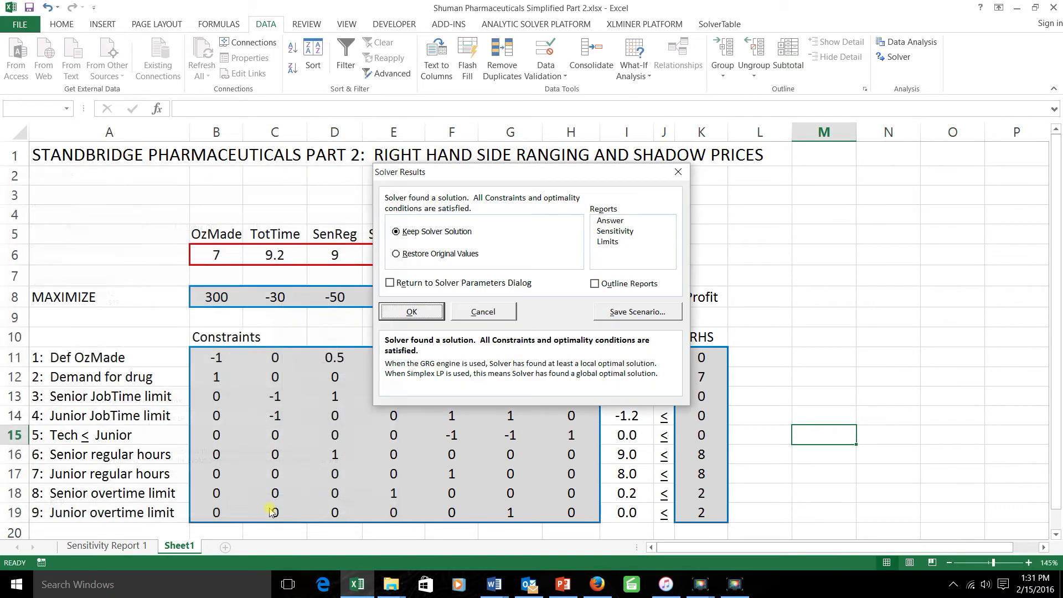
pyautogui.click(411, 311)
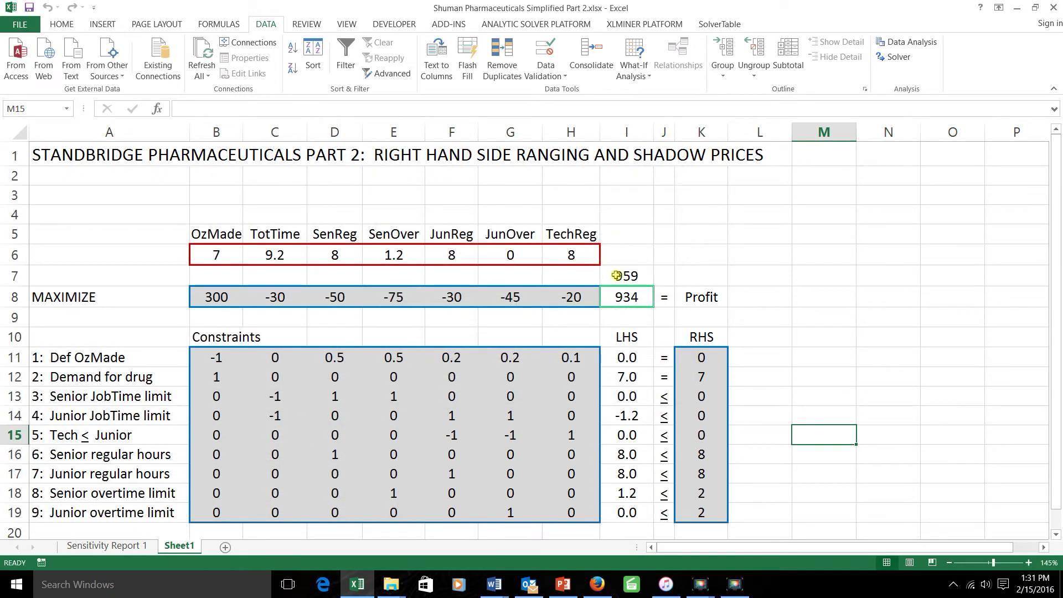
# Step: Clear the predicted profit in I7 and set the Senior regular hours RHS to 7
pyautogui.click(634, 277)
pyautogui.press('Delete')
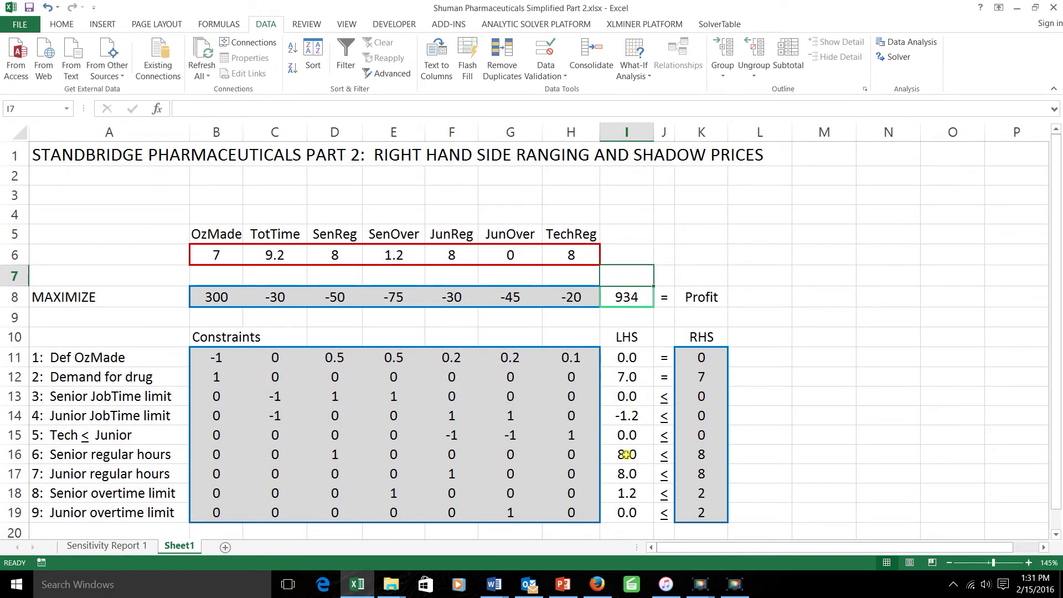
pyautogui.click(722, 454)
pyautogui.write('7')
pyautogui.click(756, 440)
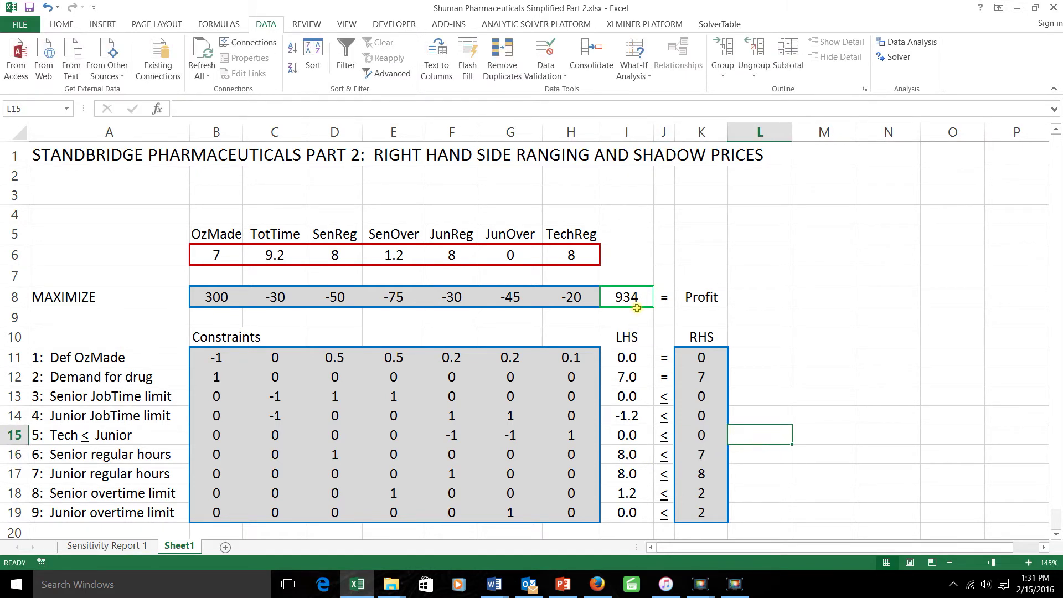
# Step: Enter a predicted profit of 909 in I7 and run Solver on the model, keeping its solution
pyautogui.click(627, 278)
pyautogui.write('909')
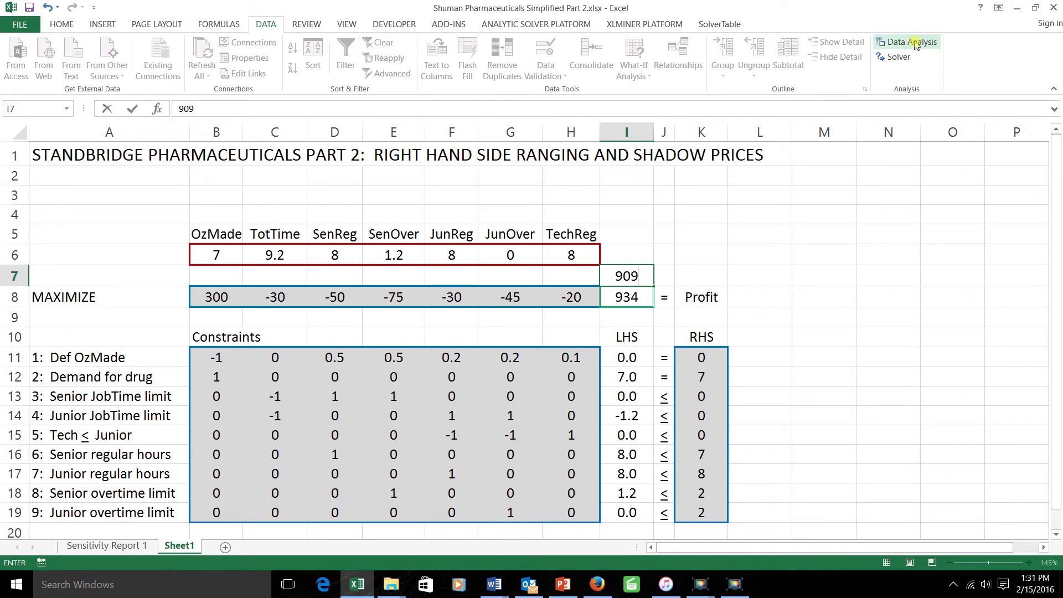
pyautogui.click(754, 229)
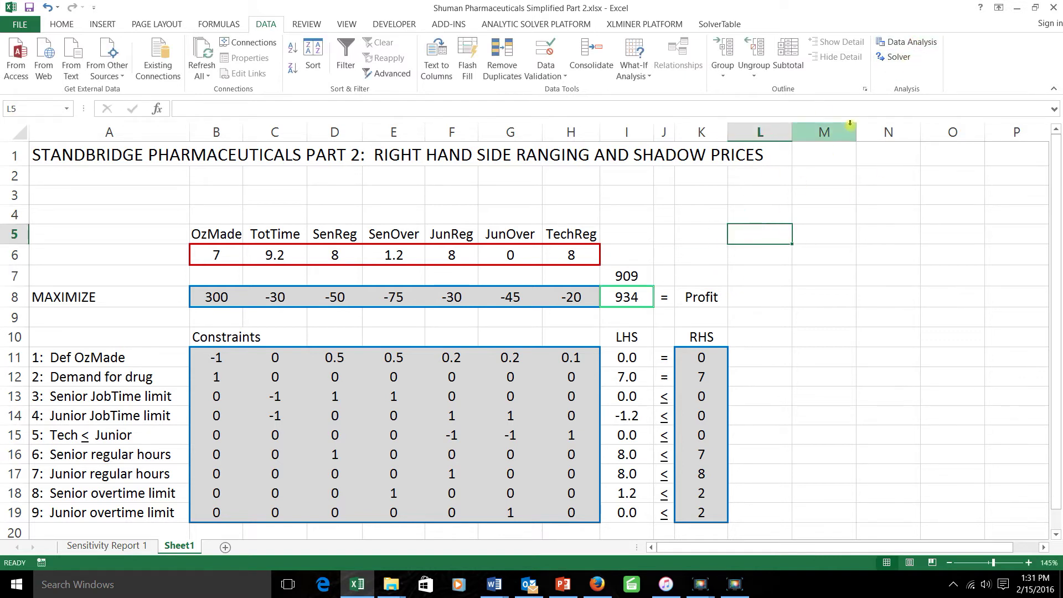
pyautogui.click(907, 63)
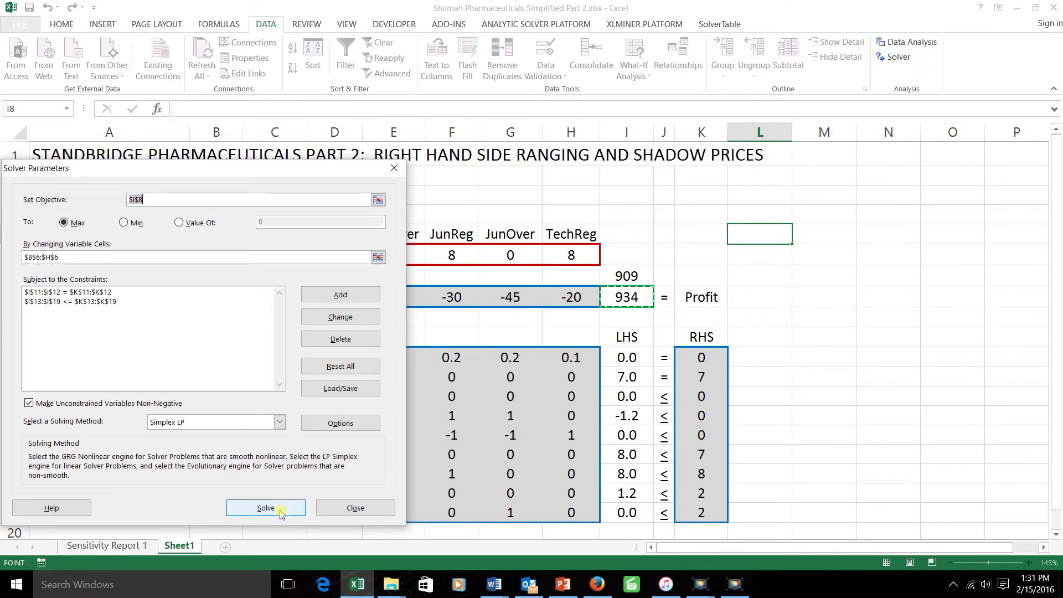
pyautogui.click(280, 504)
pyautogui.click(425, 313)
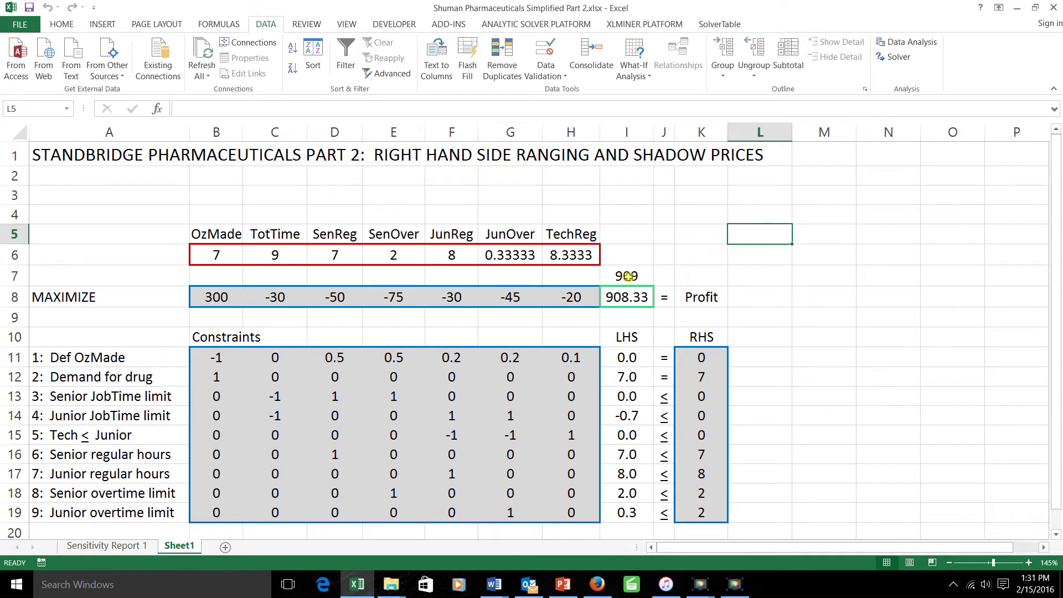
# Step: Set the Senior regular hours RHS in K16 back to 8
pyautogui.click(704, 455)
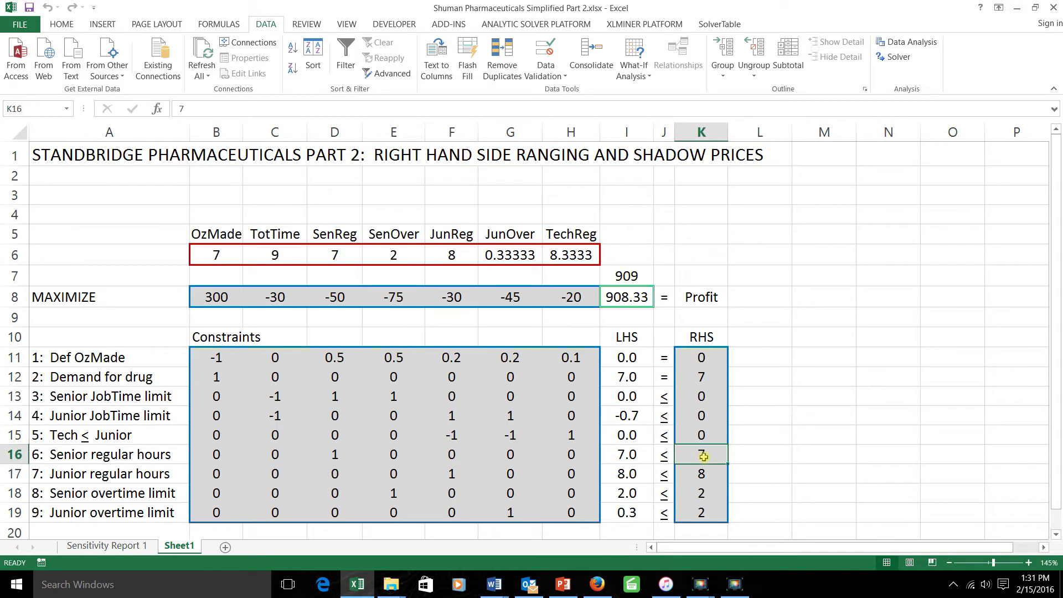
pyautogui.write('8')
pyautogui.click(767, 361)
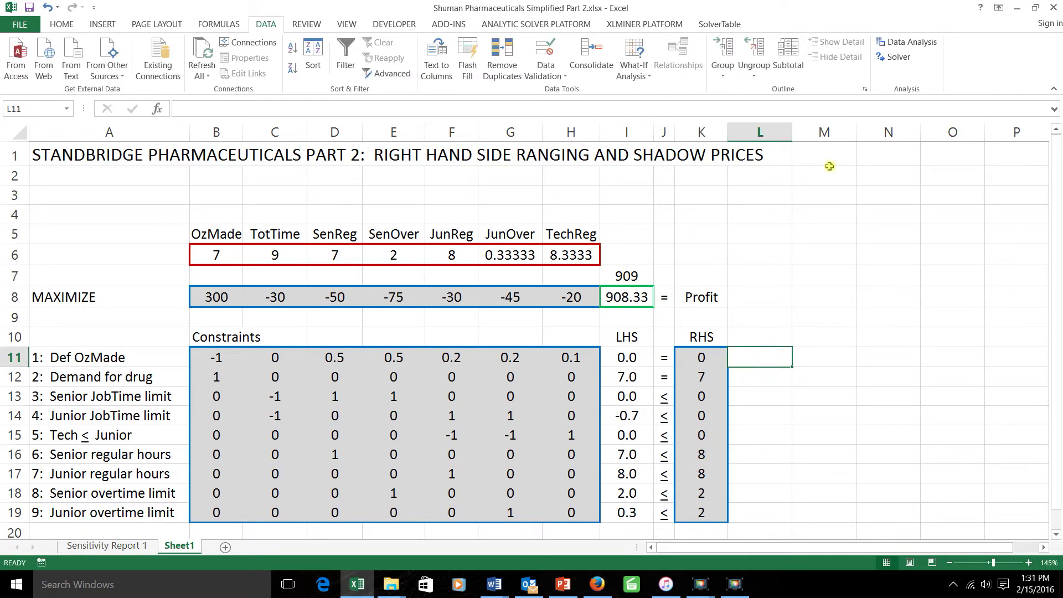
# Step: Re-solve the restored model with Solver, keep the solution, and clear the predicted profit from I7
pyautogui.click(897, 57)
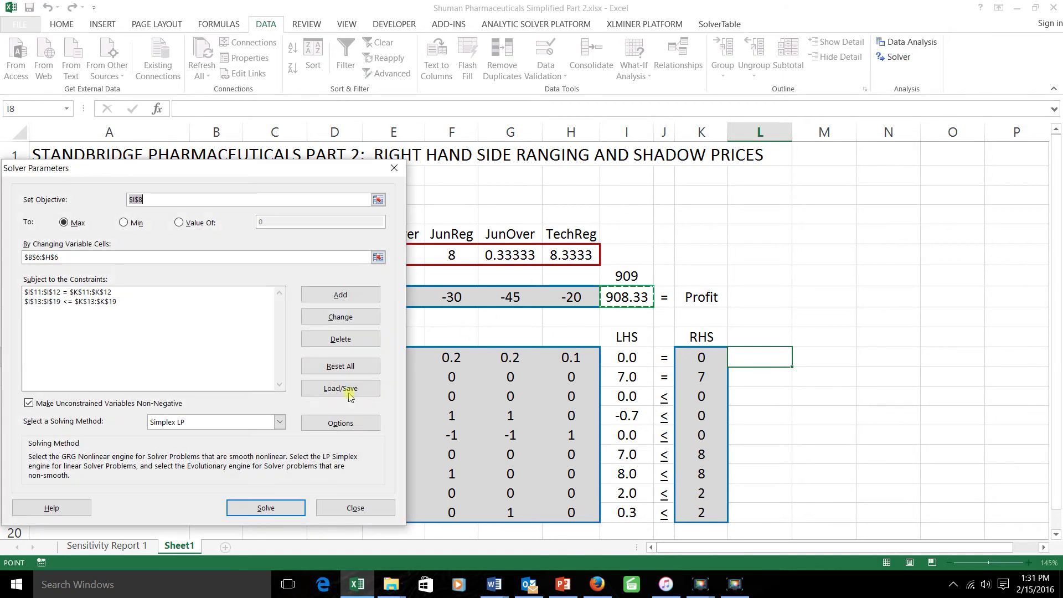
pyautogui.click(287, 506)
pyautogui.click(421, 312)
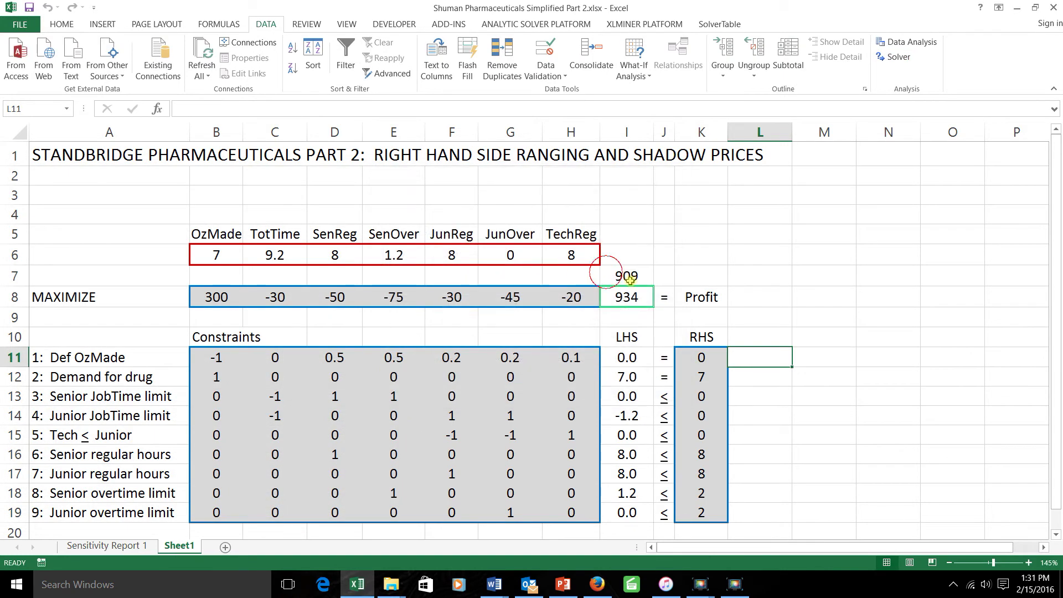
pyautogui.click(630, 279)
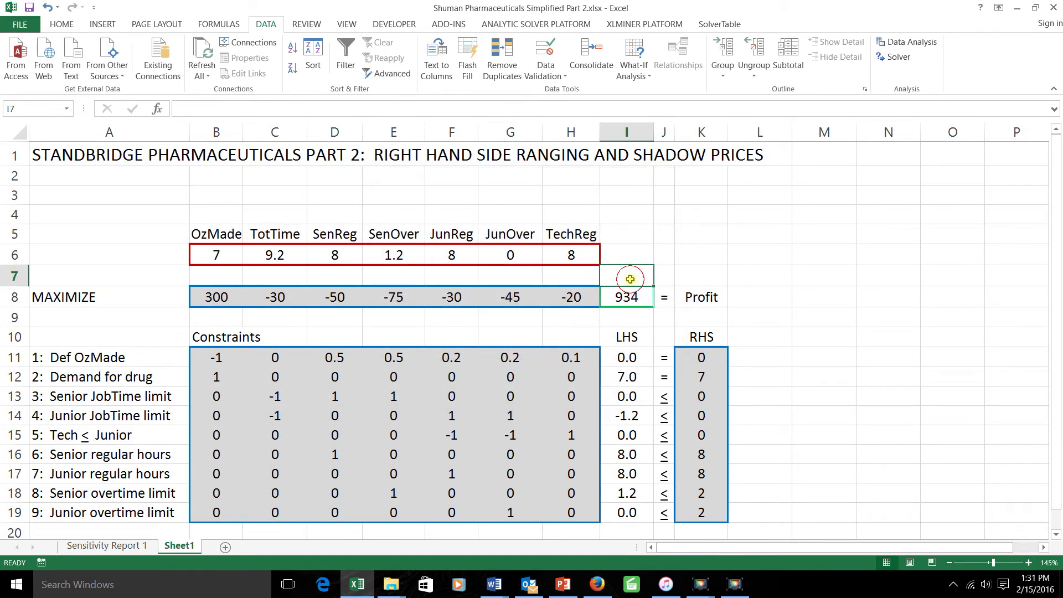
# Step: In Sensitivity Report 1, examine the Junior regular hours constraint's right-hand side, allowable increase and decrease, and shadow price
pyautogui.click(125, 545)
pyautogui.click(676, 412)
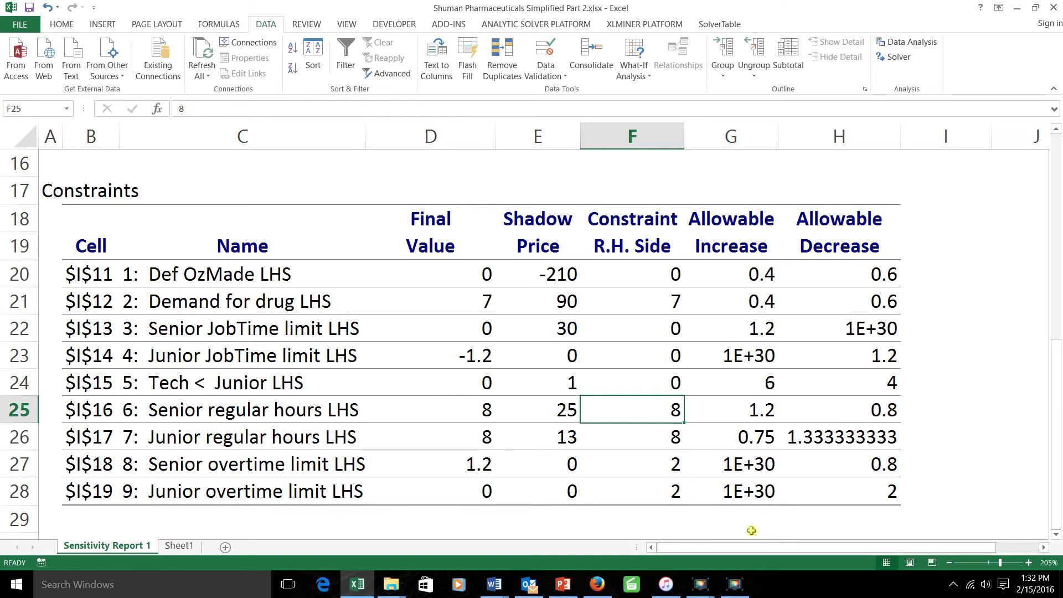
pyautogui.click(674, 439)
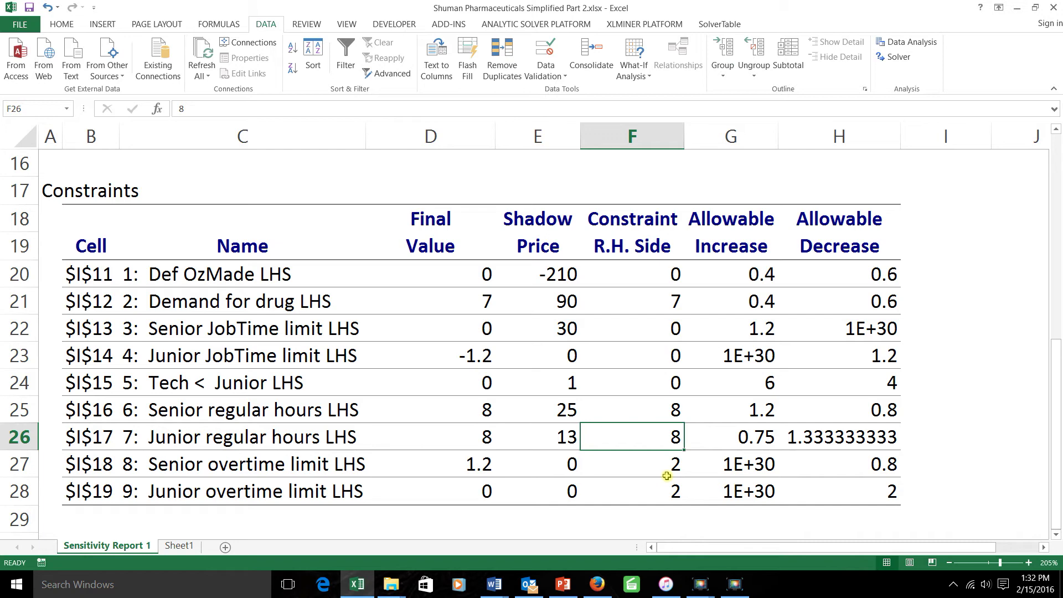
pyautogui.click(747, 439)
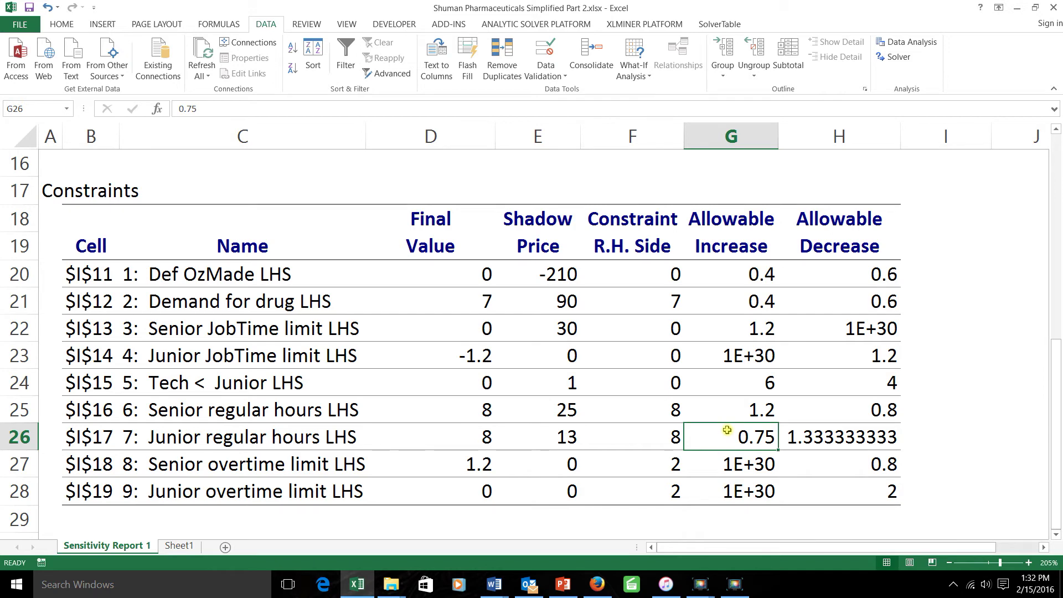
pyautogui.click(675, 441)
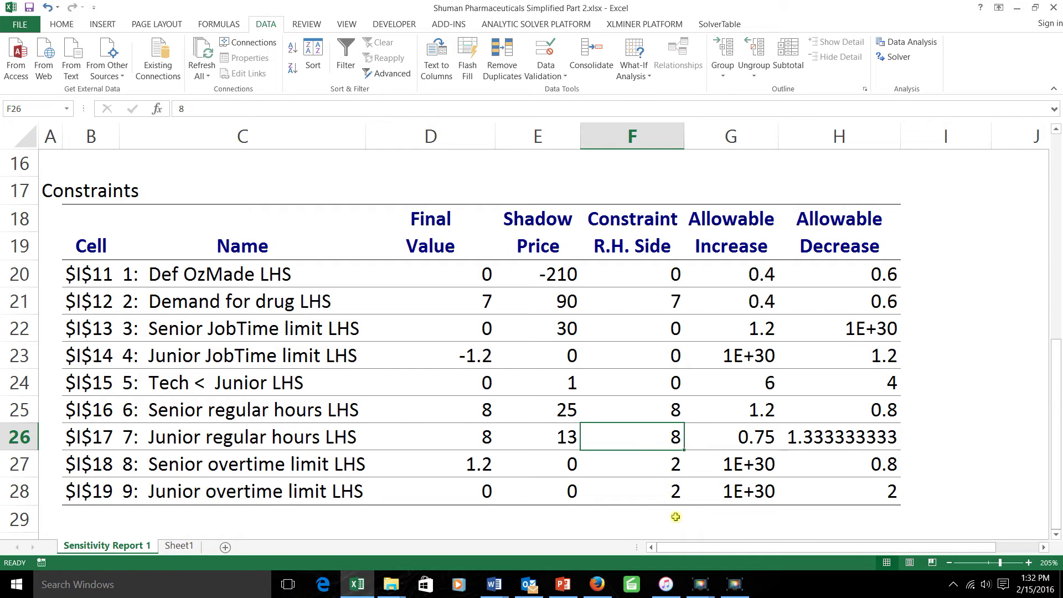
pyautogui.click(833, 437)
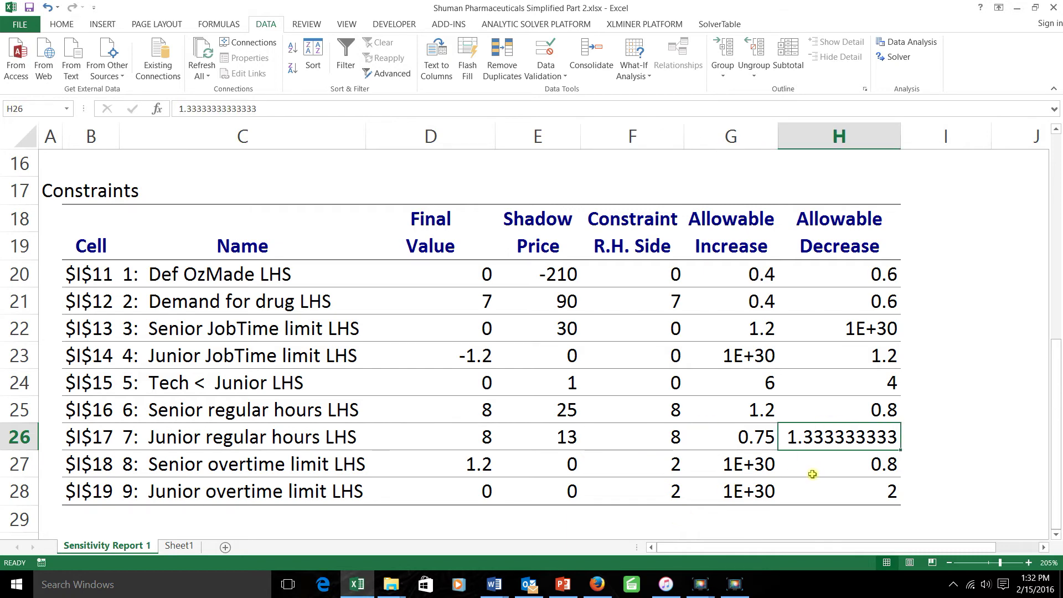
pyautogui.click(679, 440)
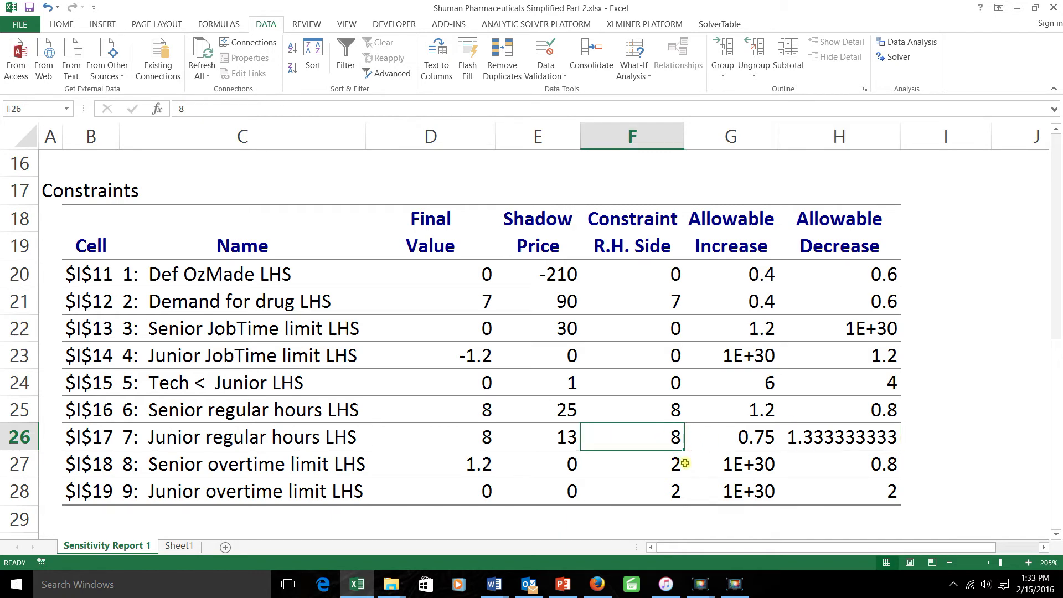
pyautogui.click(566, 442)
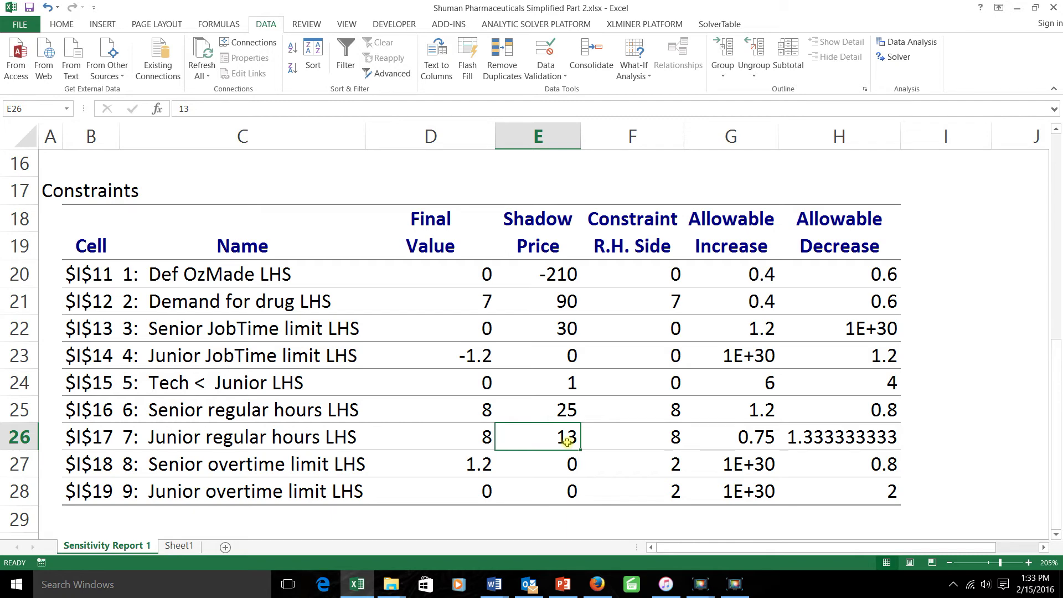
# Step: Review the Tech < Junior constraint's row in the sensitivity report and set its RHS in K15 of Sheet1 to 3
pyautogui.moveTo(93, 390); pyautogui.dragTo(883, 382)
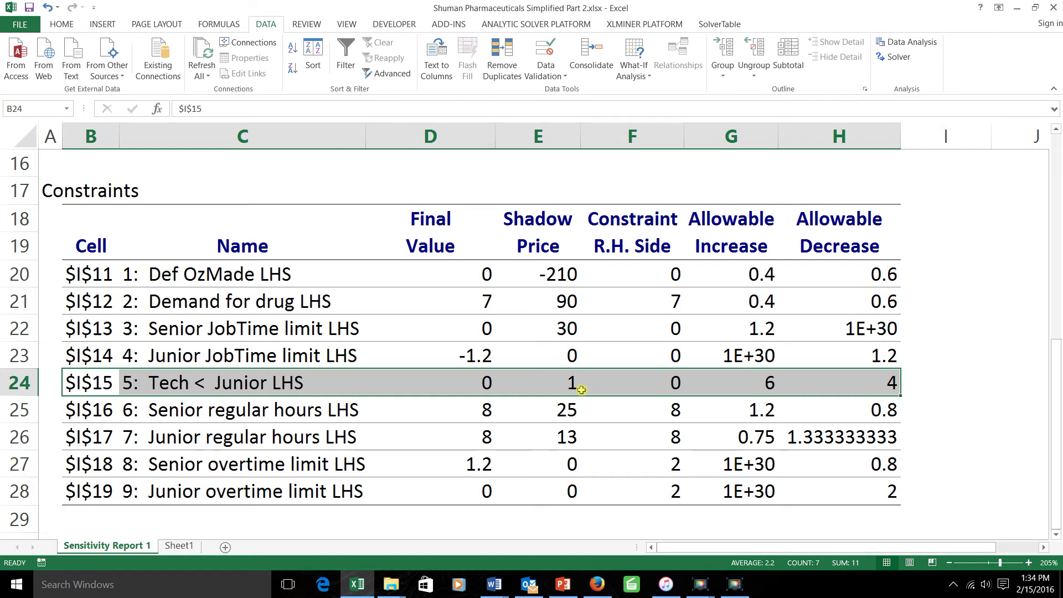
pyautogui.click(180, 546)
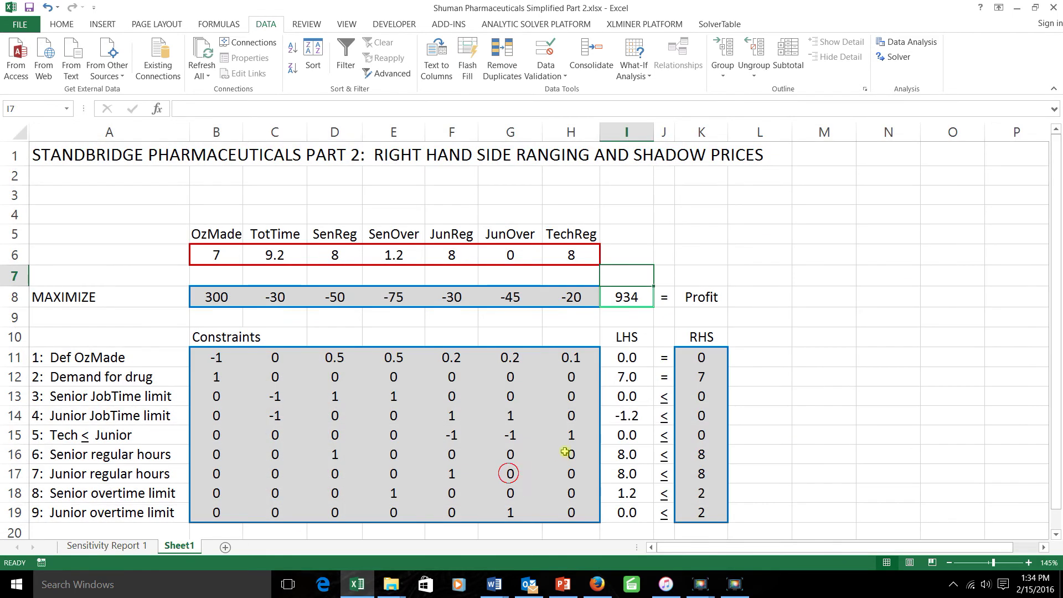
pyautogui.click(689, 433)
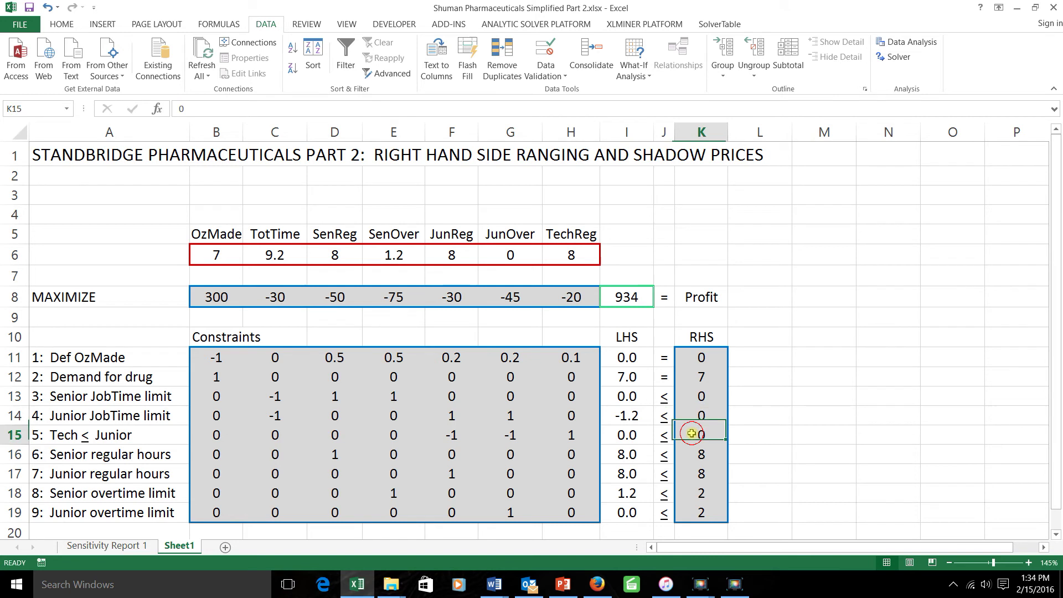
pyautogui.write('3')
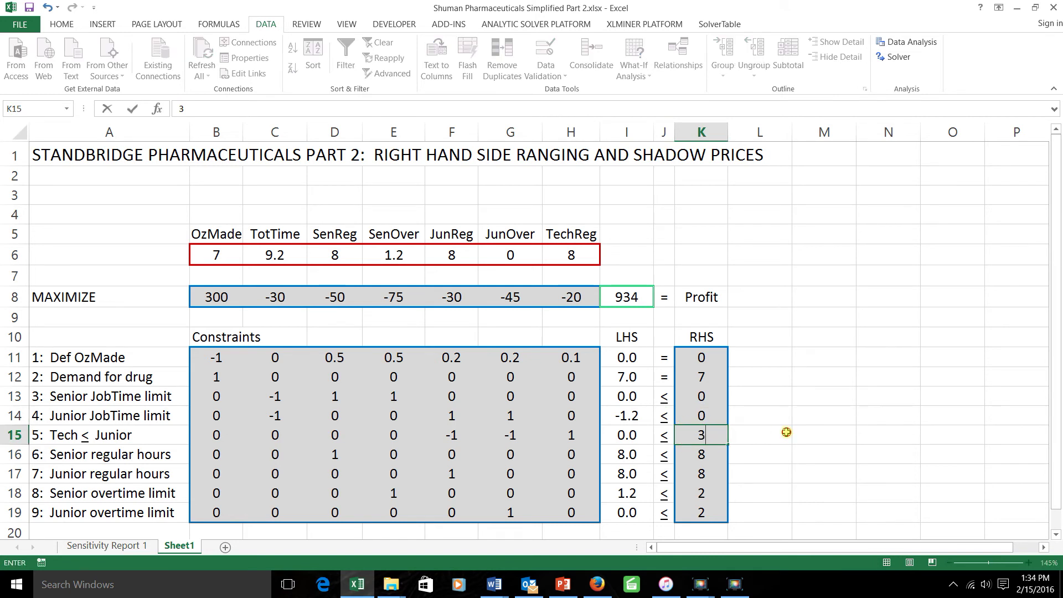
pyautogui.click(786, 432)
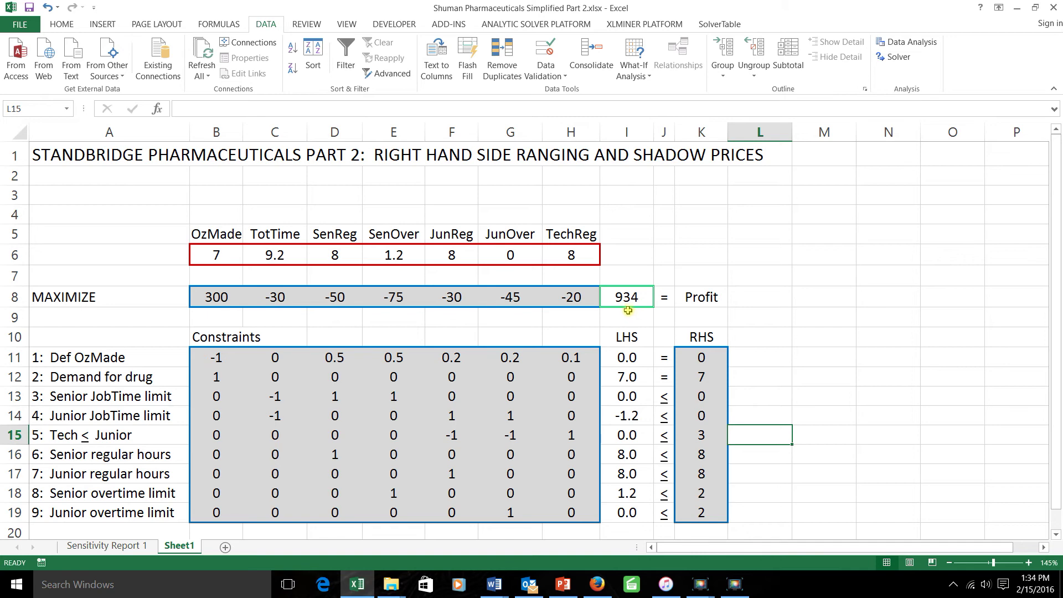
# Step: Run Solver on the model with the changed Tech ≤ Junior limit and keep its solution
pyautogui.click(892, 57)
pyautogui.click(267, 508)
pyautogui.click(413, 312)
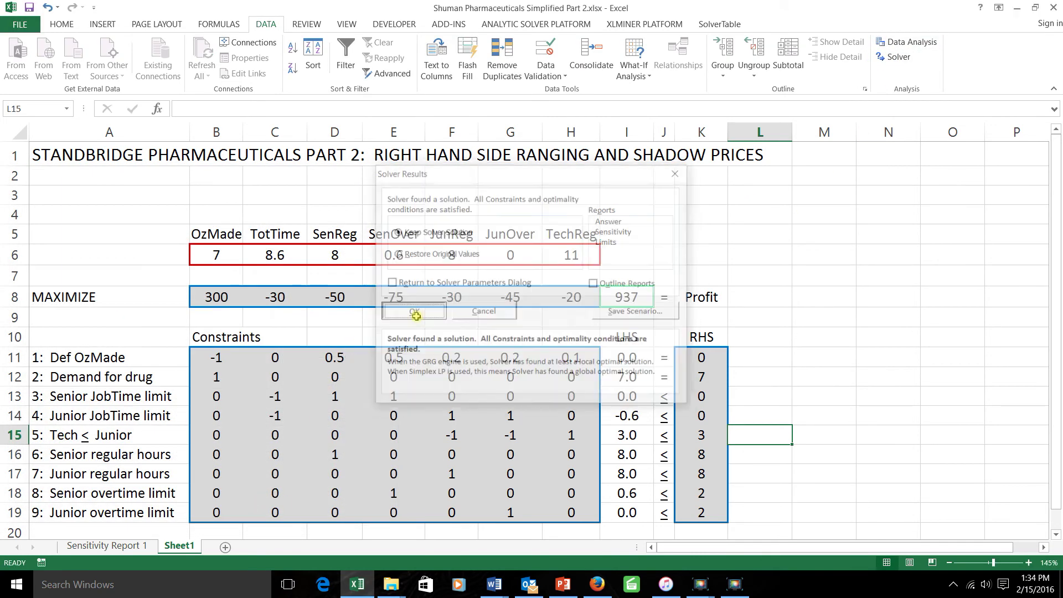
# Step: Set the Tech ≤ Junior RHS in K15 back to 0 and re-solve the model with Solver, keeping the solution
pyautogui.click(709, 439)
pyautogui.write('0')
pyautogui.click(813, 432)
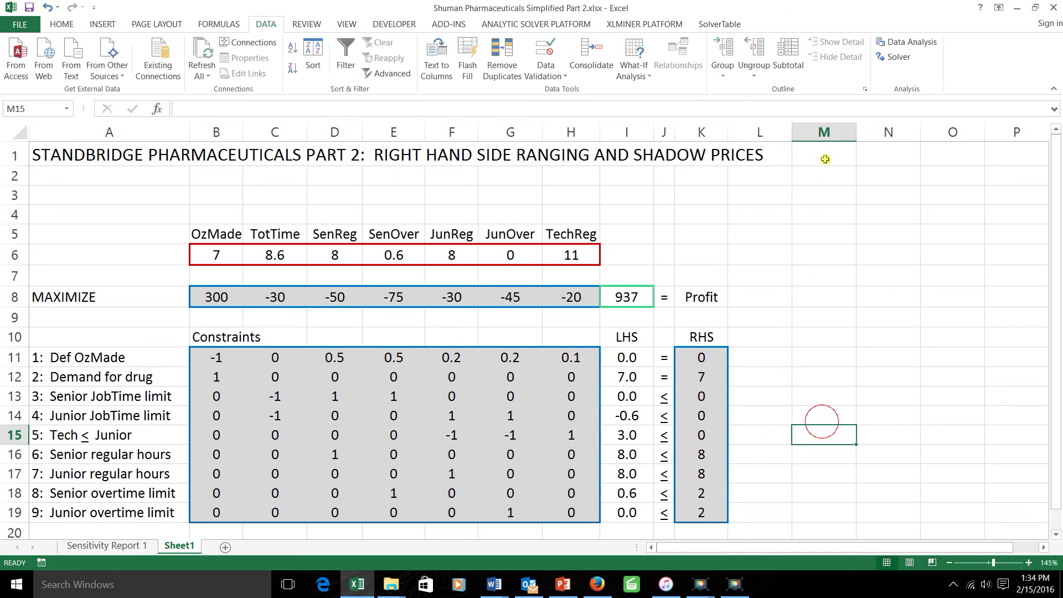
pyautogui.click(895, 56)
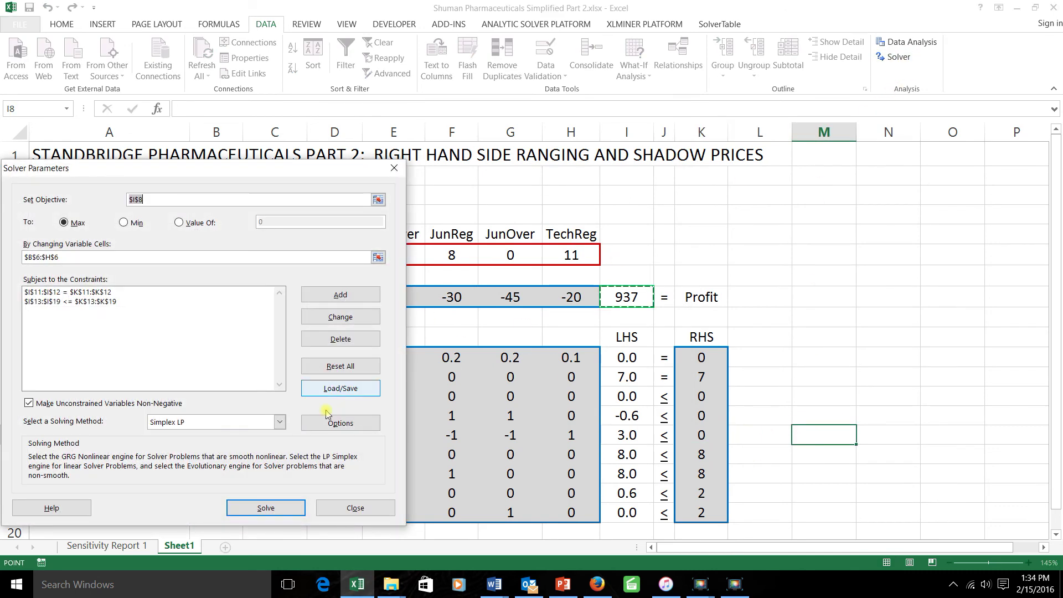
pyautogui.click(271, 507)
pyautogui.click(413, 311)
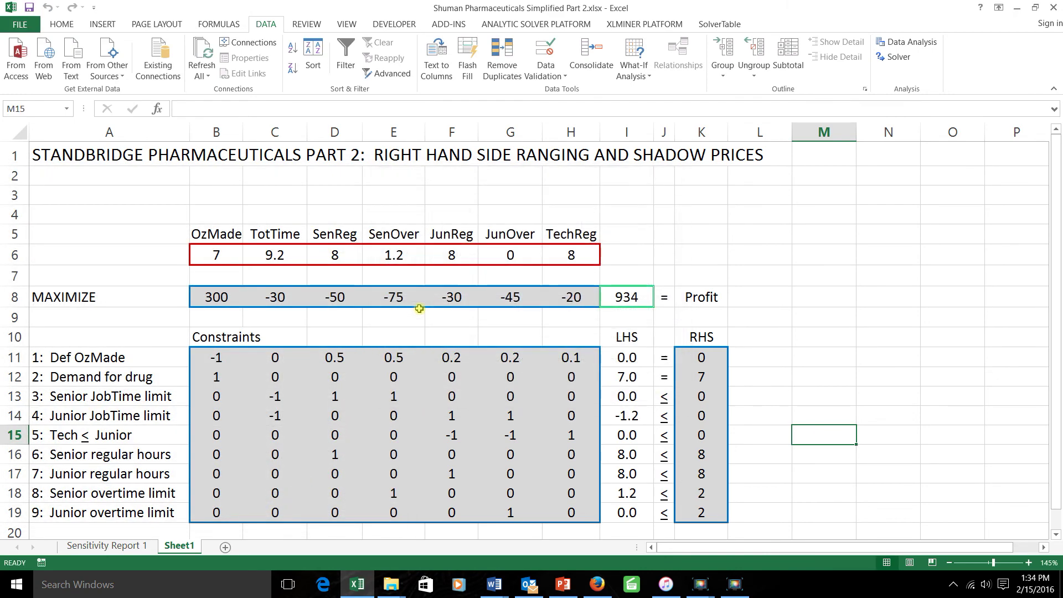
# Step: In Sensitivity Report 1, examine the Senior overtime limit's right-hand side, final value and shadow price, plus the Junior overtime and Junior JobTime shadow prices
pyautogui.click(108, 546)
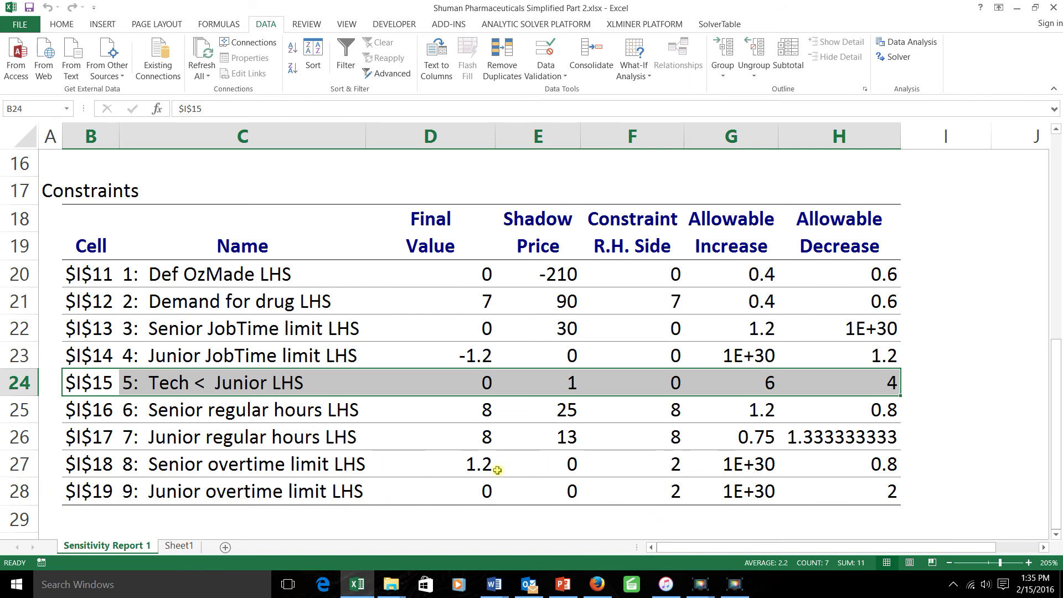
pyautogui.click(662, 464)
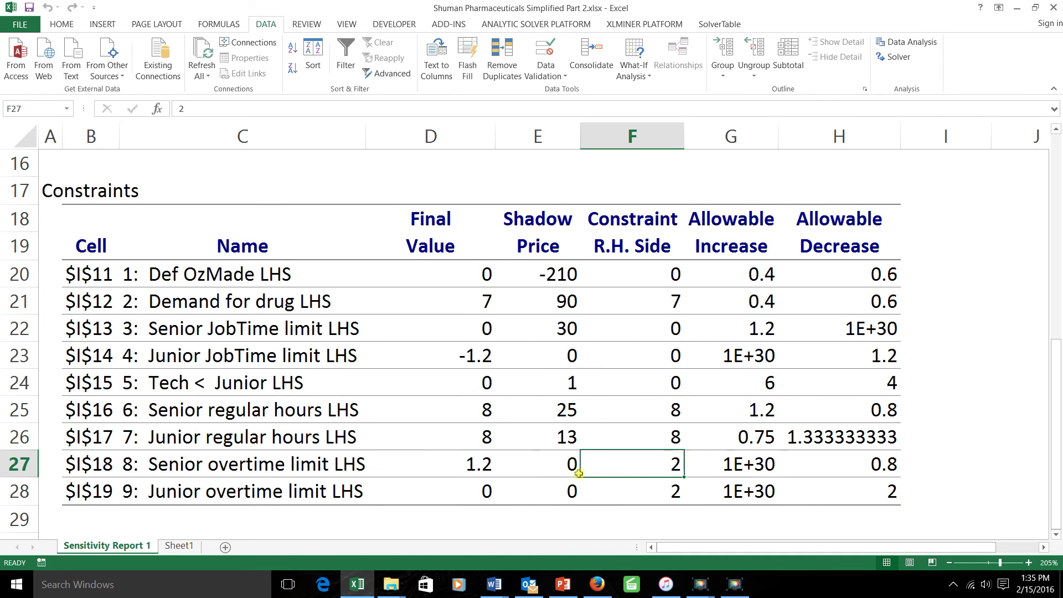
pyautogui.click(480, 468)
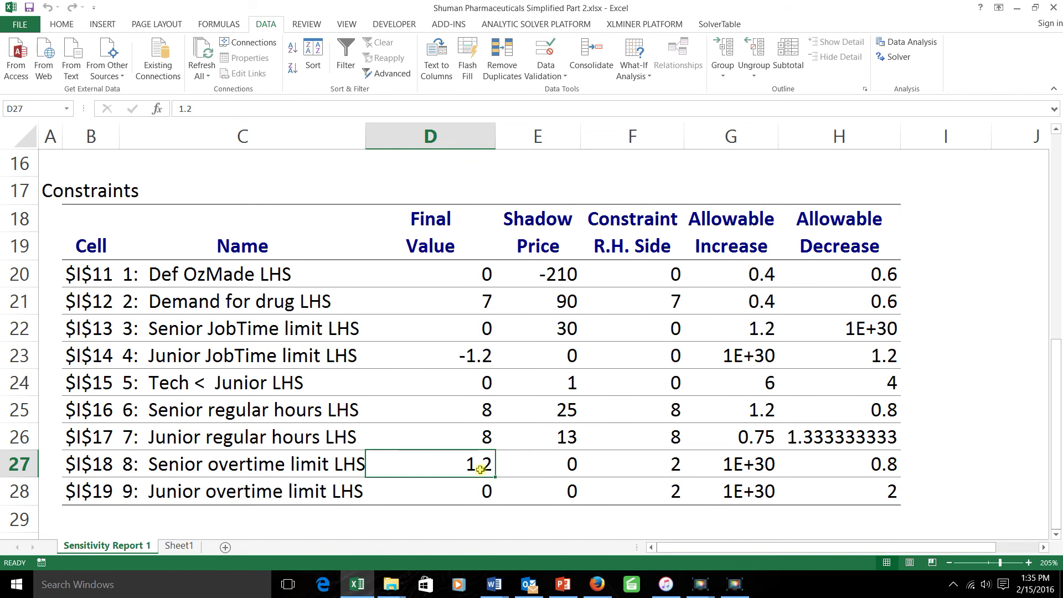
pyautogui.click(570, 463)
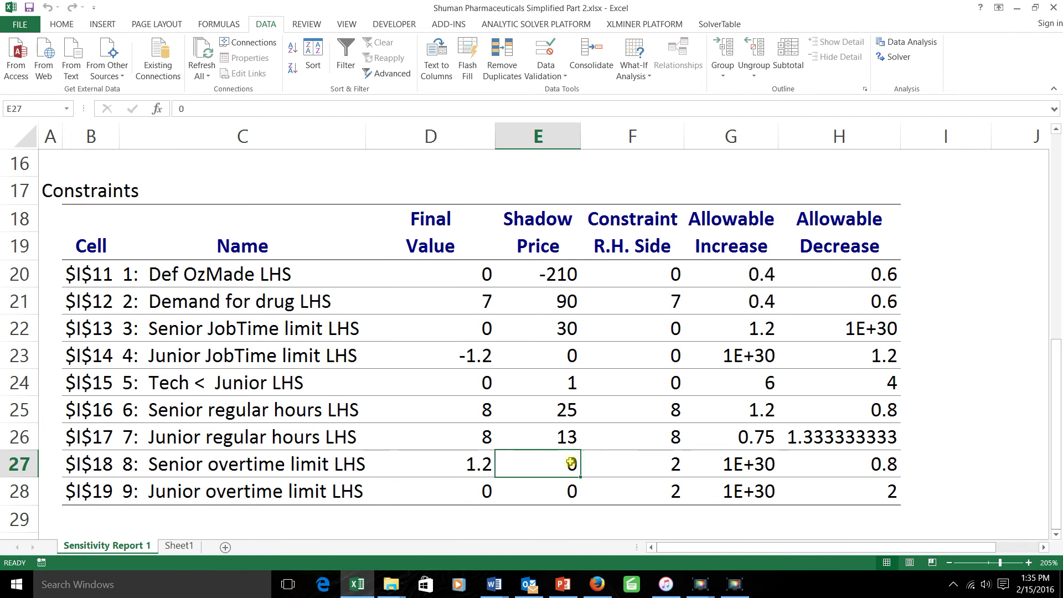
pyautogui.click(577, 499)
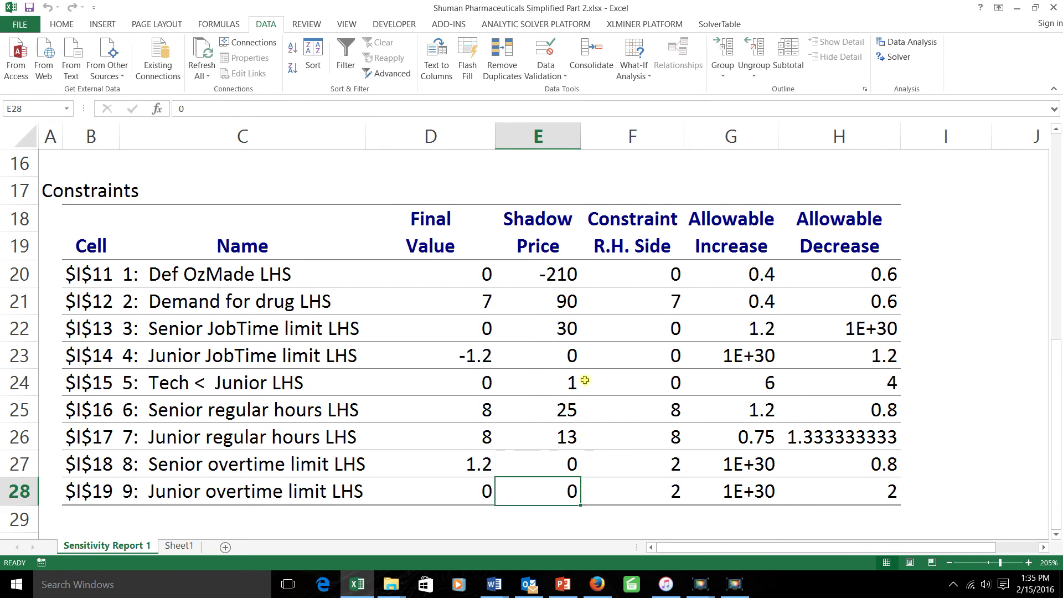
pyautogui.click(572, 355)
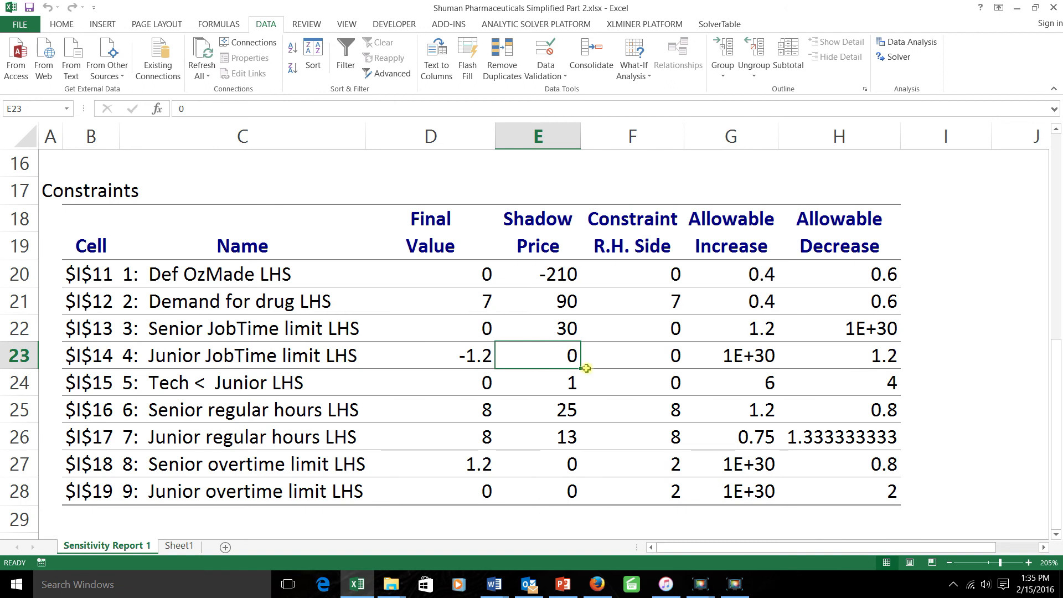
# Step: Compare the allowable increases of the Junior JobTime, Senior overtime and Junior overtime limit constraints
pyautogui.click(749, 352)
pyautogui.click(751, 464)
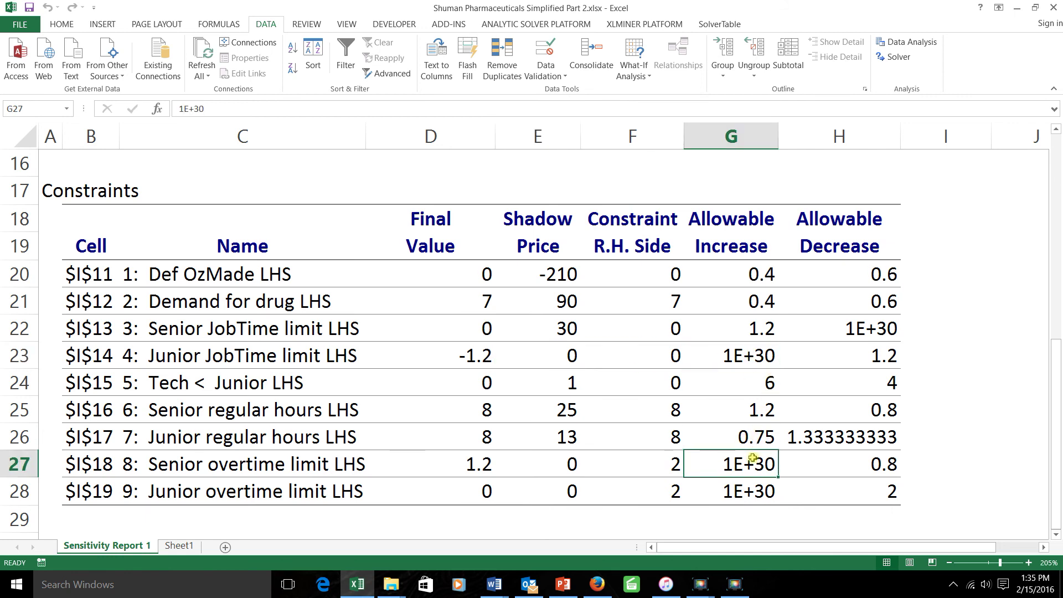
pyautogui.click(751, 490)
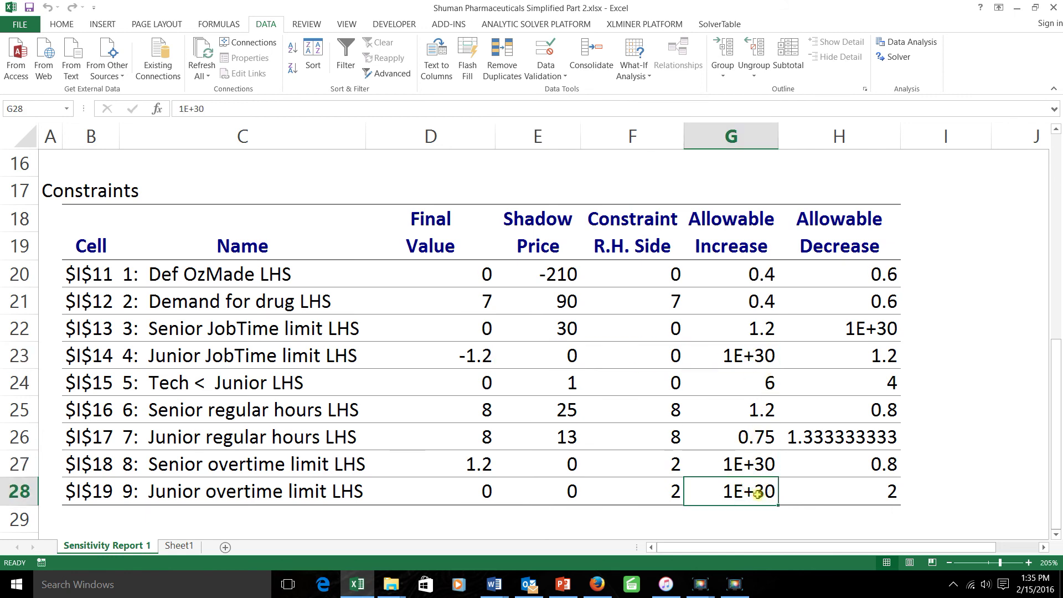
pyautogui.click(749, 352)
pyautogui.click(759, 465)
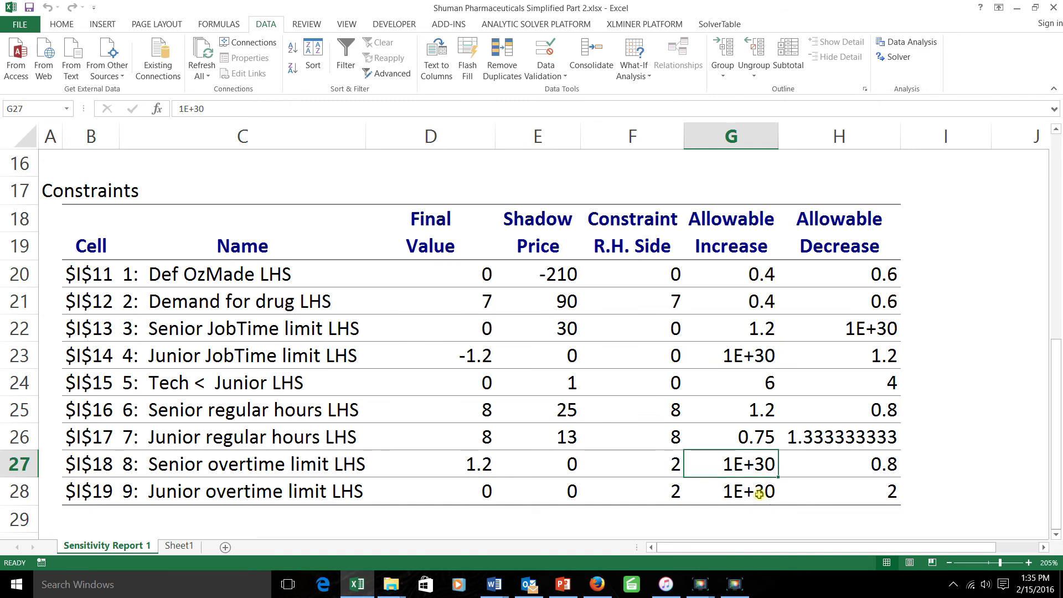
pyautogui.click(759, 492)
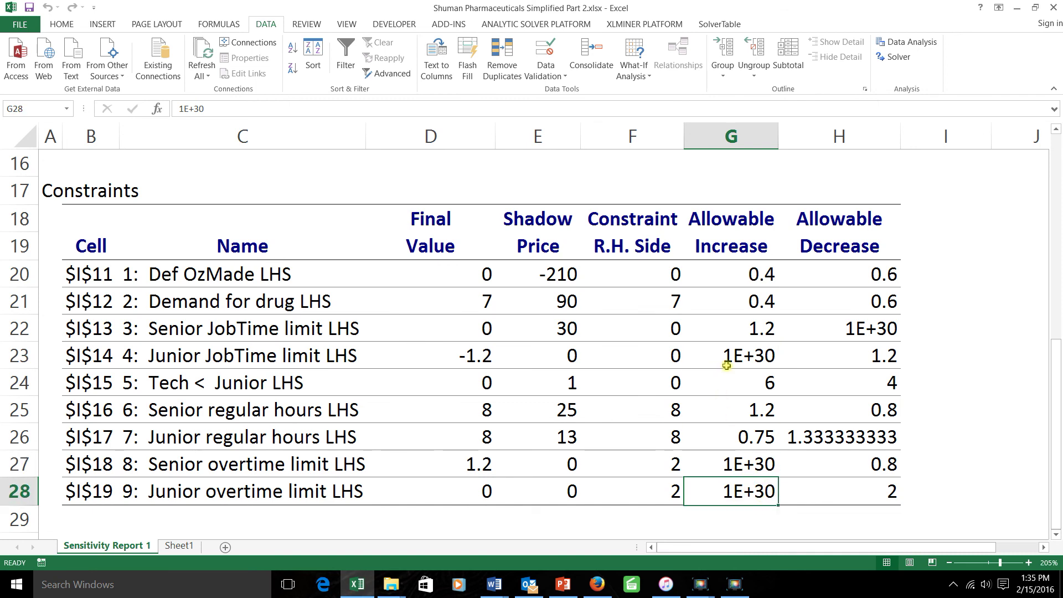
# Step: Recheck the shadow prices of the Junior JobTime and both overtime limits, and inspect the Senior JobTime limit's allowable decrease
pyautogui.click(575, 358)
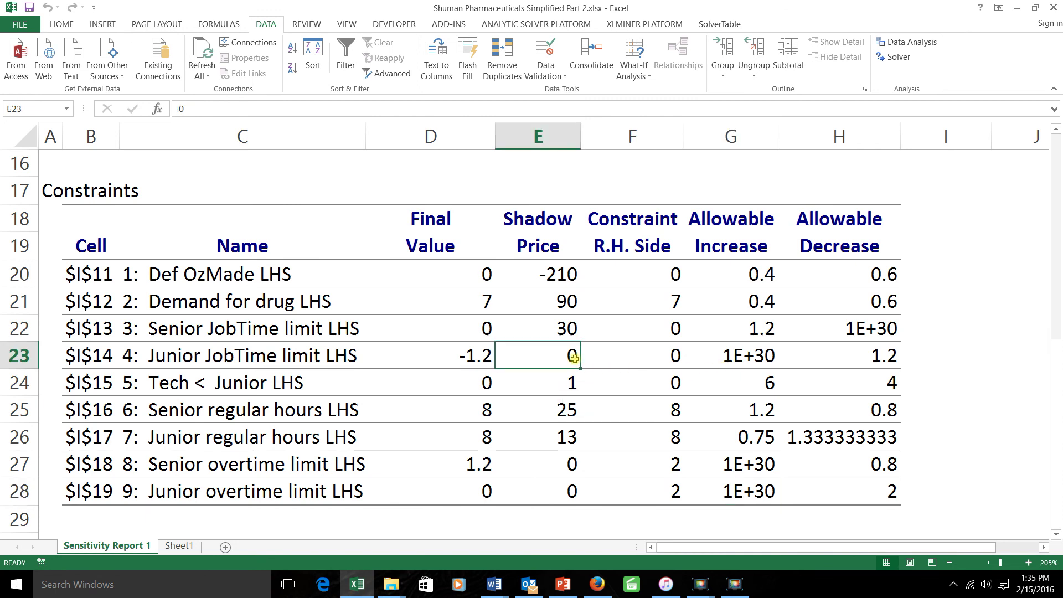
pyautogui.click(574, 464)
pyautogui.click(572, 495)
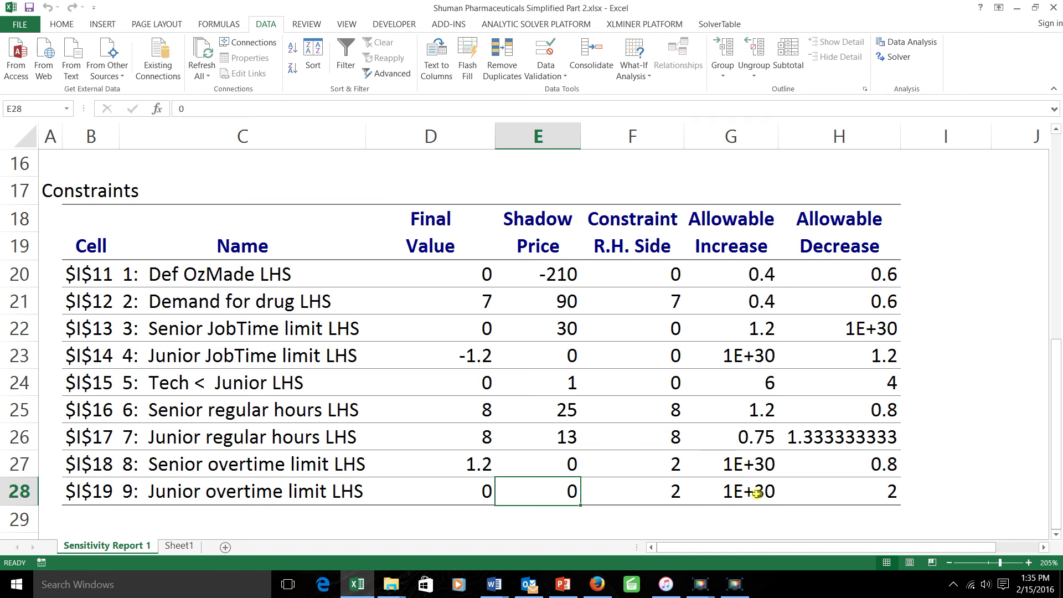
pyautogui.click(890, 329)
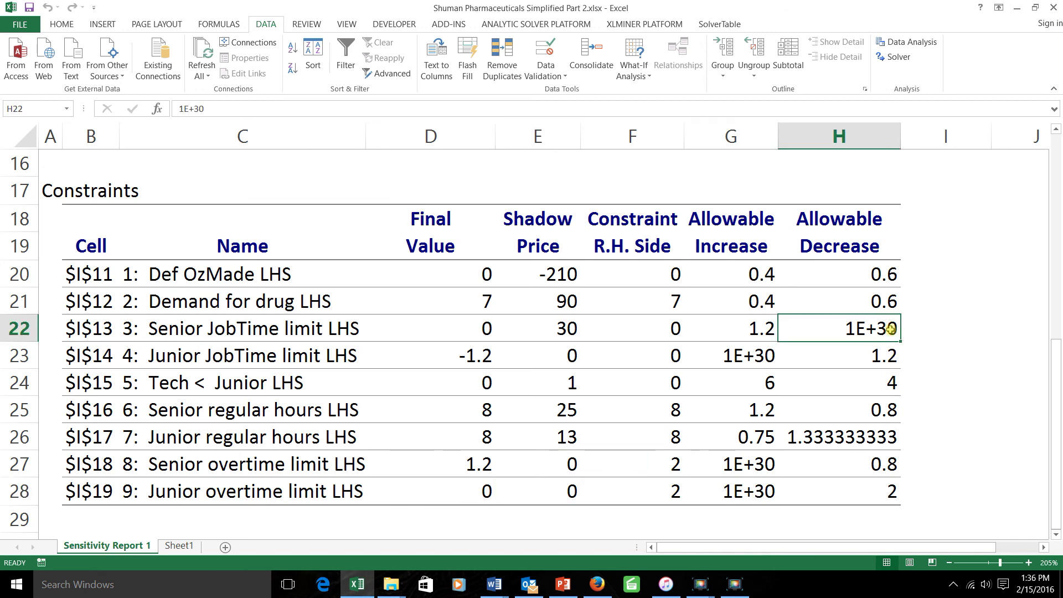